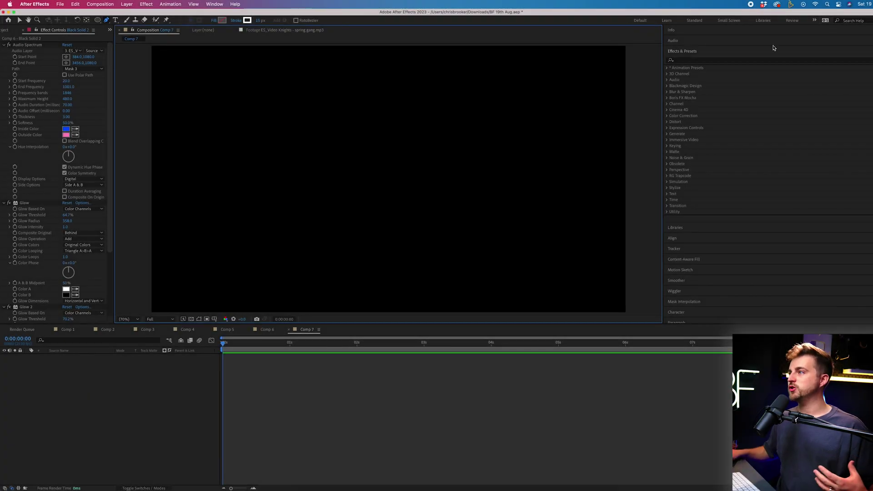
Turn on the proportional grid and draw a circle with the Ellipse Tool in Comp 7
left_click(215, 319)
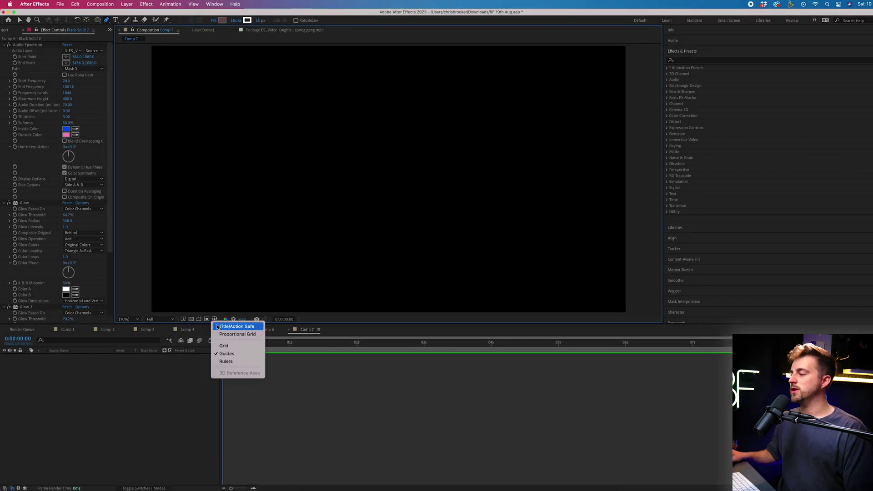
left_click(237, 333)
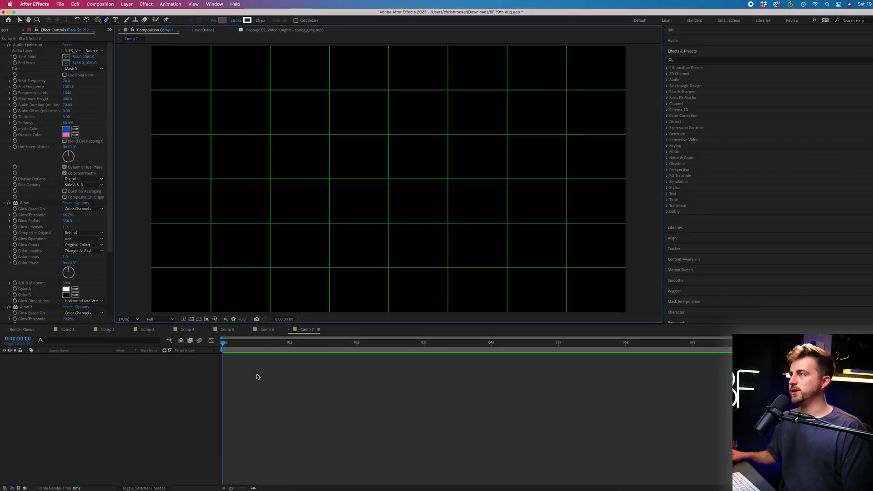
left_click(100, 21)
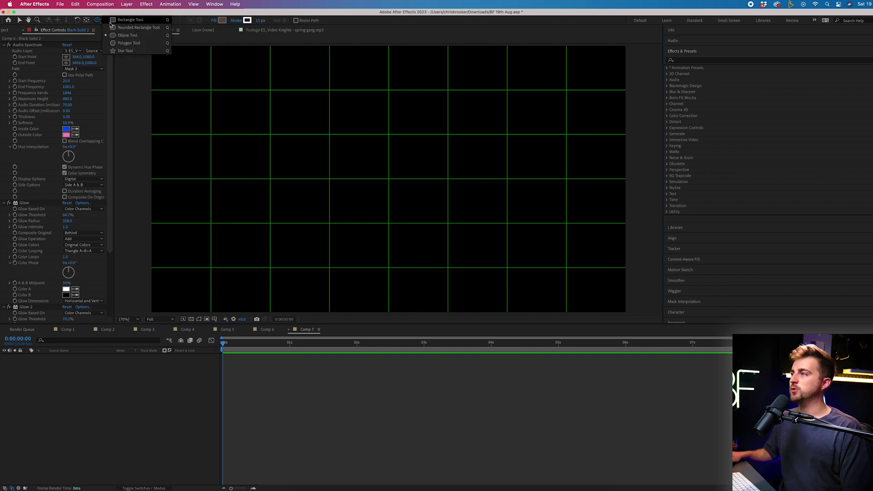
left_click(130, 20)
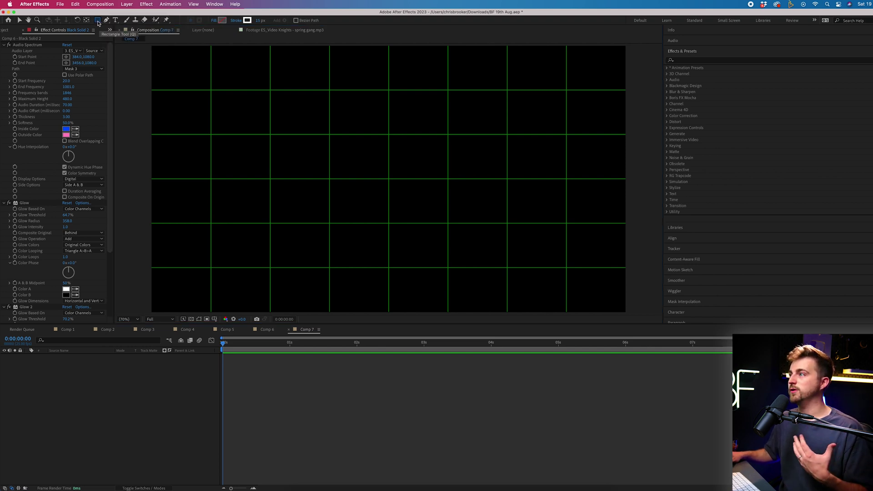
left_click(98, 21)
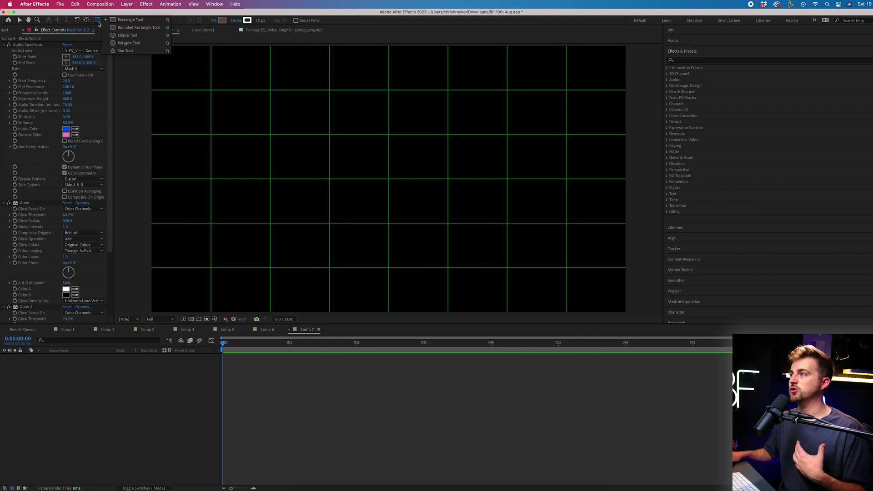
left_click(131, 35)
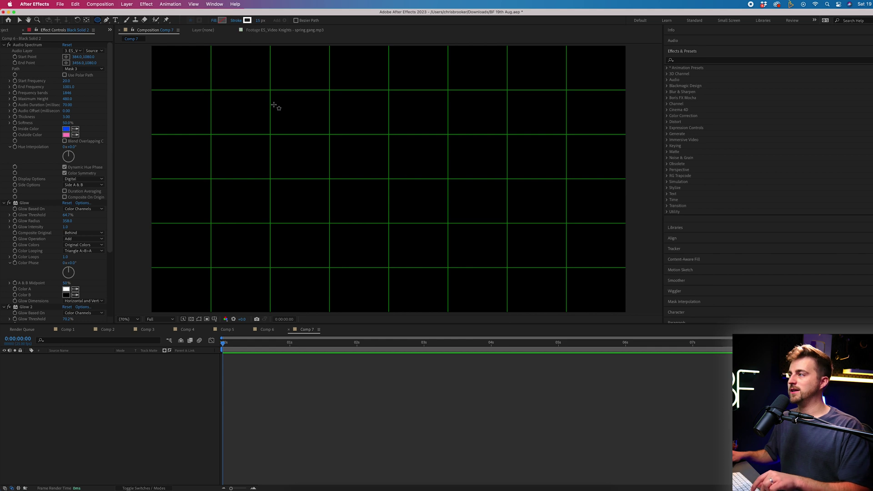
mouse_move(271, 90)
left_mouse_down()
mouse_move(483, 238)
mouse_move(507, 208)
mouse_move(450, 188)
left_mouse_up()
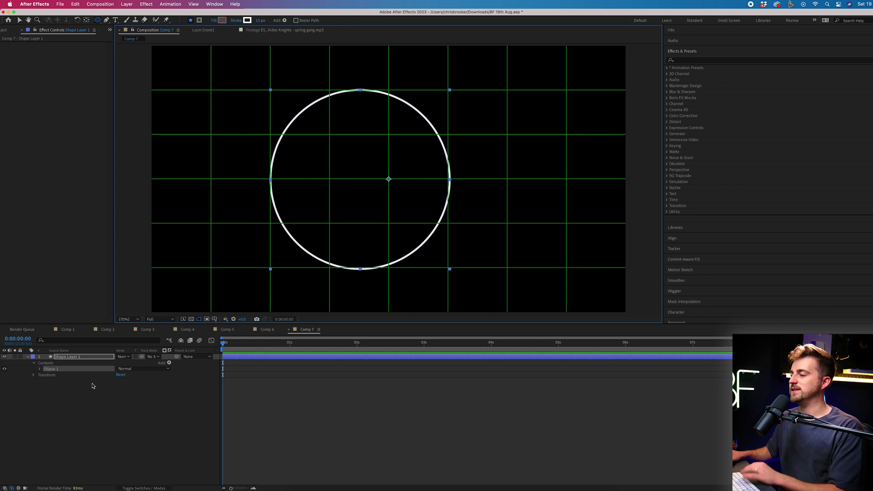
Centre the circle by scrubbing its Anchor Point X to about -234 and nudging its position
left_click(33, 376)
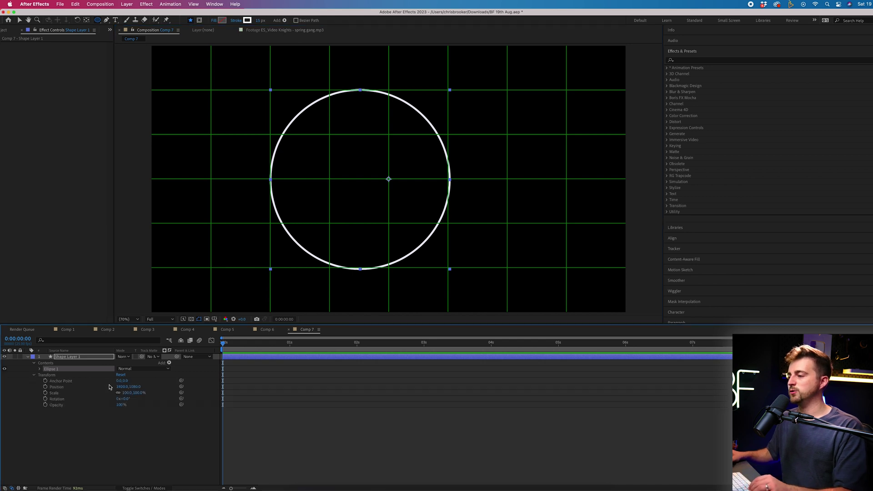
left_click_drag(119, 383, 40, 384)
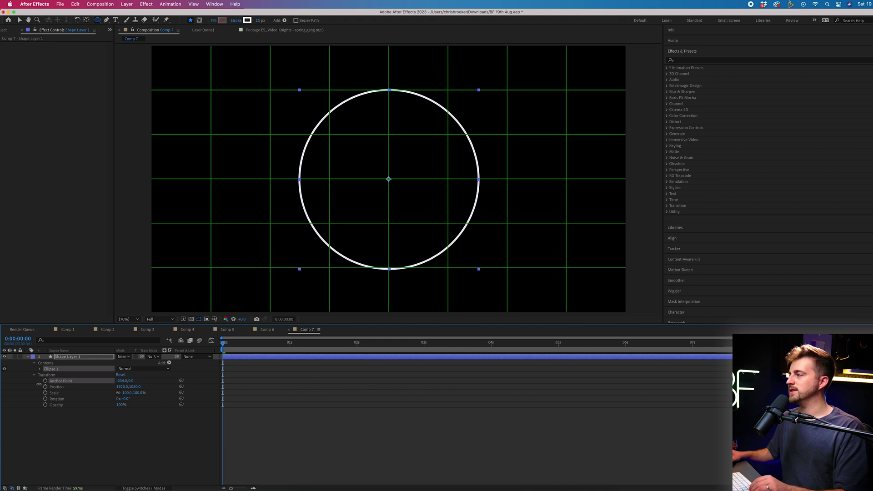
left_click(19, 20)
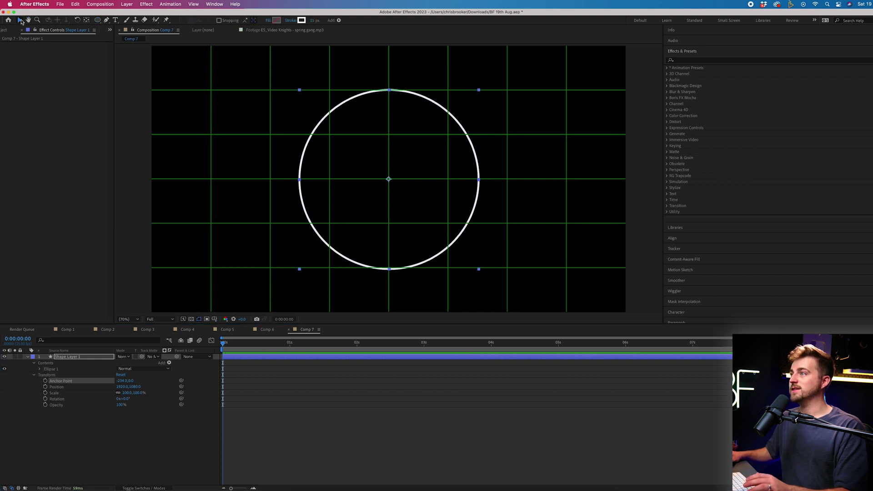
left_click_drag(357, 133, 351, 131)
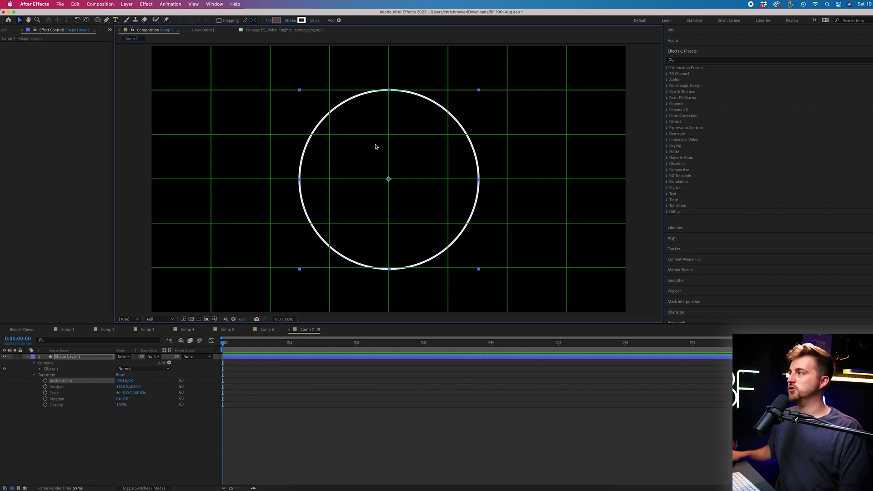
Set the circle's Fill to None and give it a thicker Solid Color white stroke
left_click(277, 21)
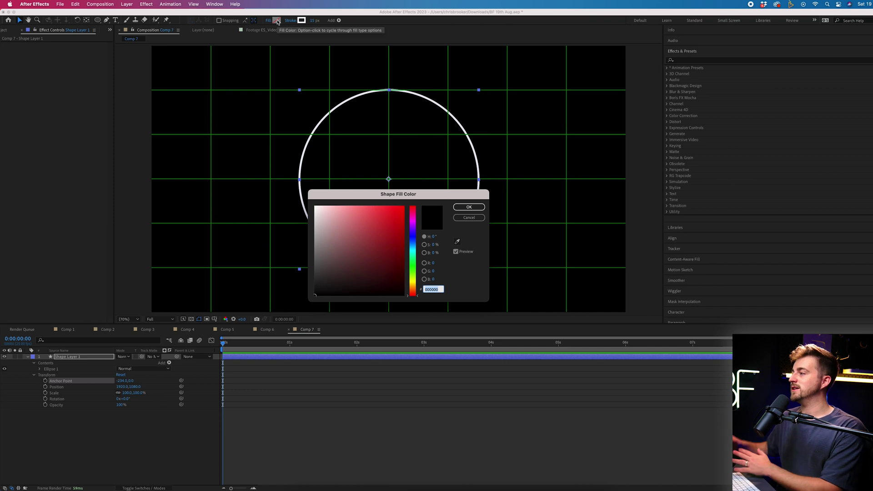
key("Escape")
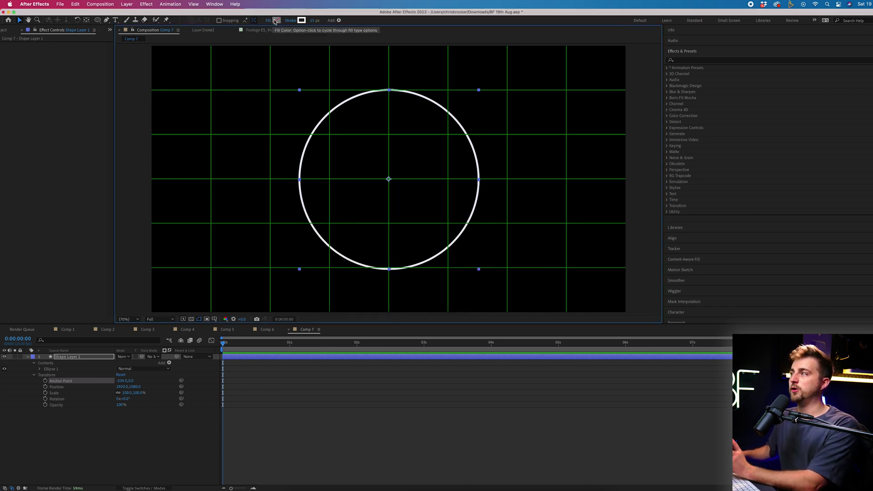
left_click(269, 22)
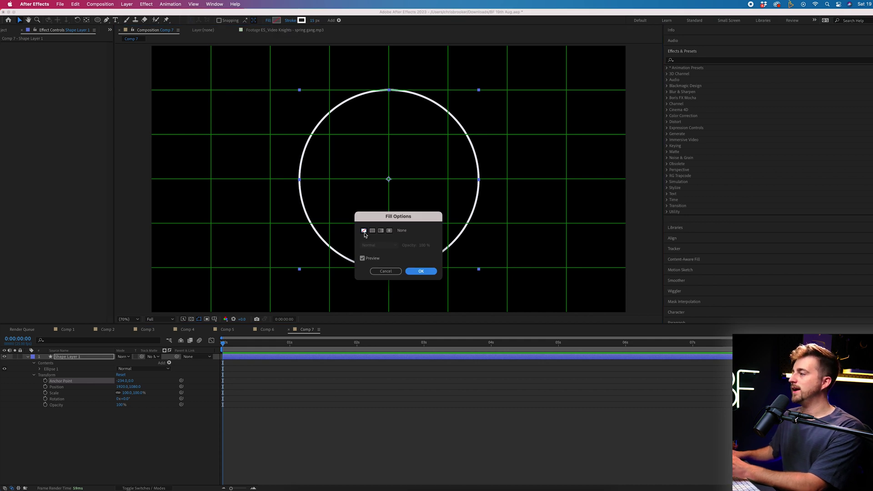
left_click(420, 271)
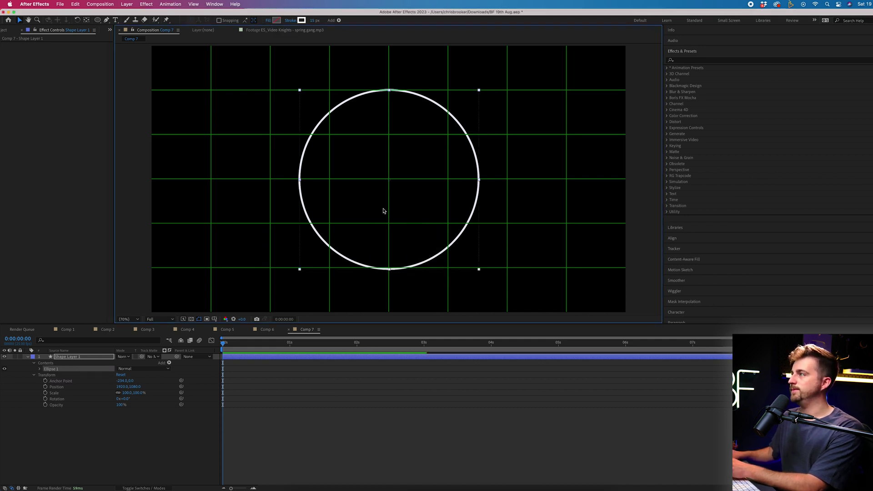
left_click(290, 21)
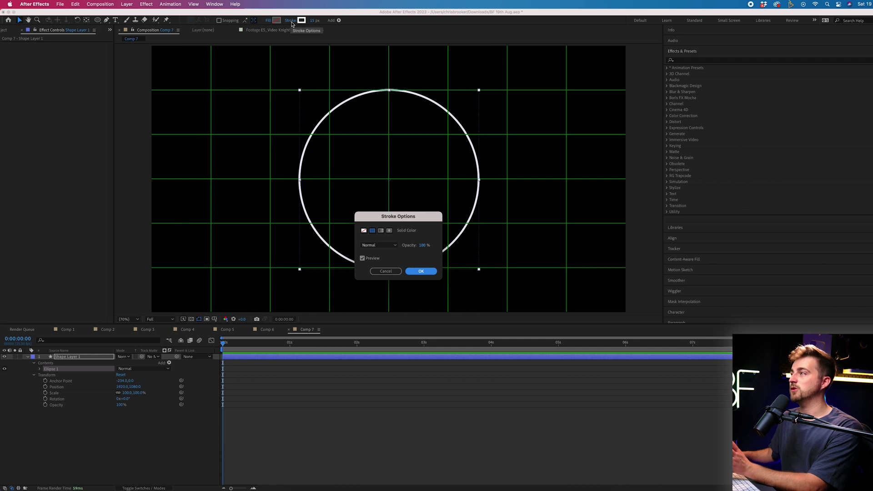
left_click(372, 230)
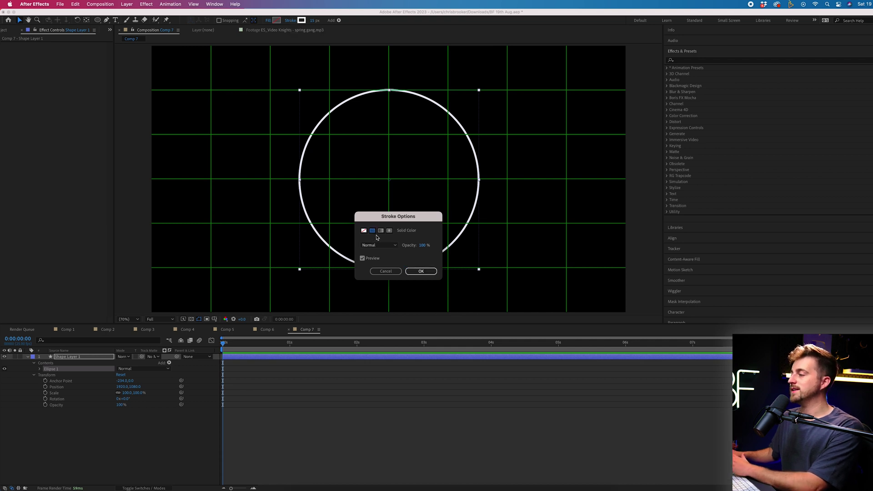
left_click(422, 272)
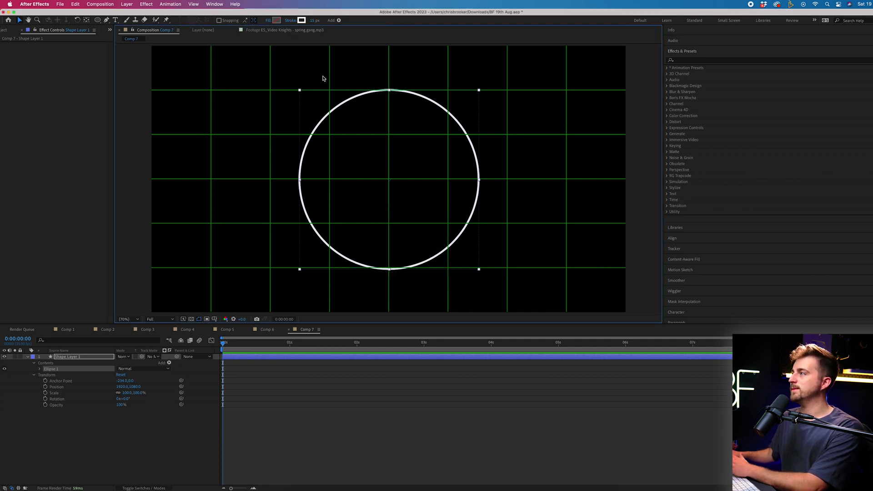
left_click_drag(314, 22, 323, 22)
left_click(364, 429)
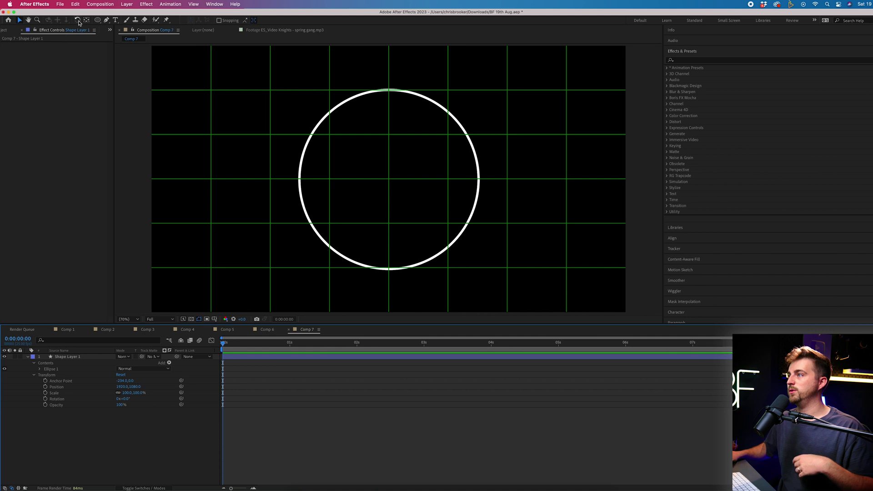
Draw a vertical white line with the Pen tool, starting at the comp centre
left_click(107, 22)
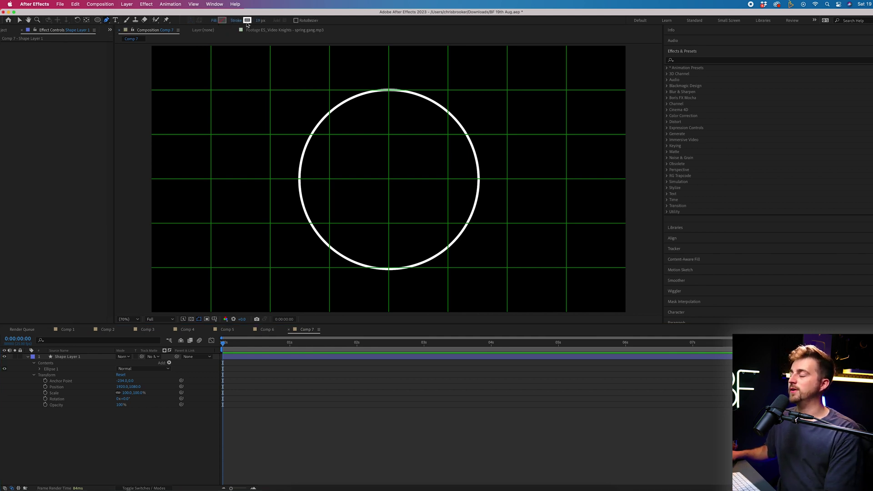
left_click(389, 179)
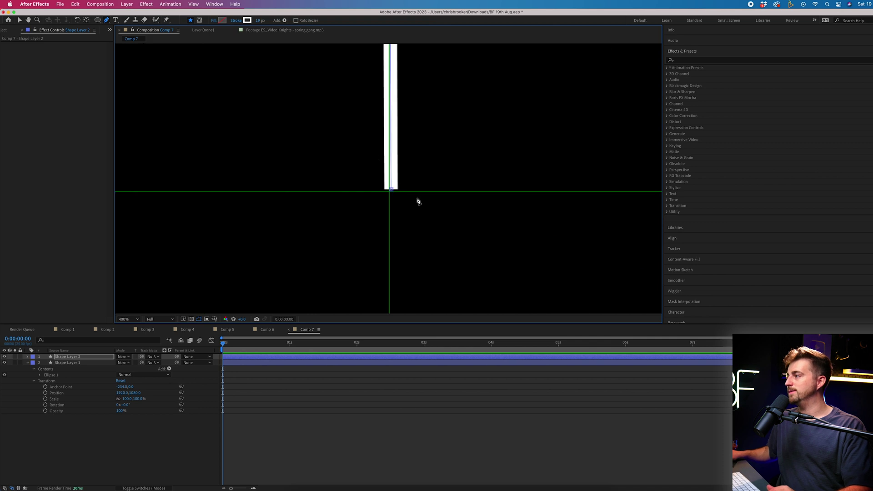
scroll(417, 199, "down", 1)
scroll(289, 223, "down", 1)
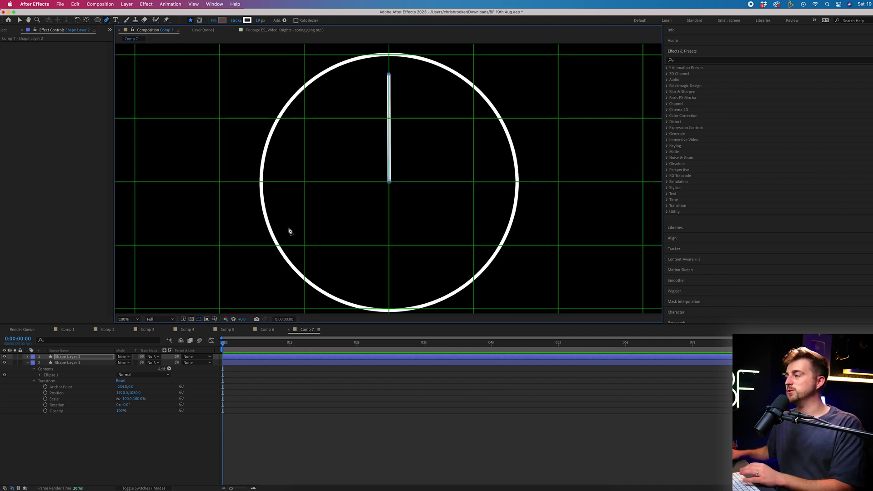
Test-rotate the line layer to check its pivot, then undo the rotations
key("r")
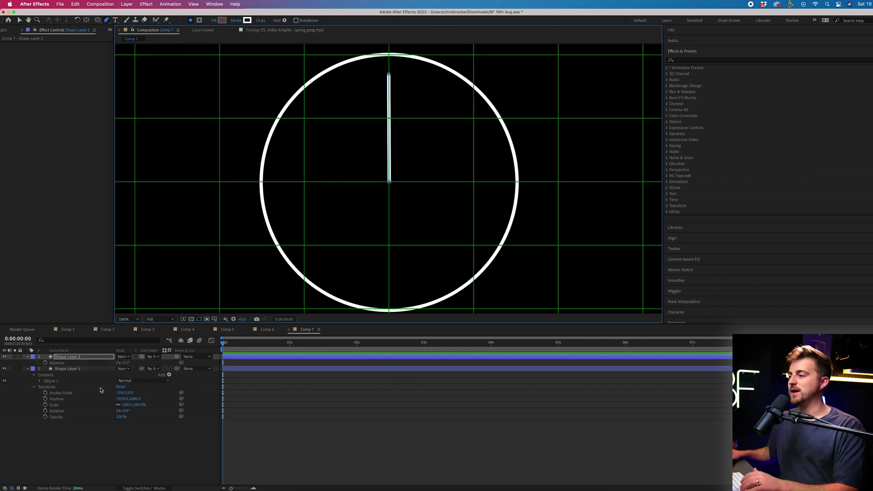
left_click_drag(127, 363, 204, 367)
key("super+z")
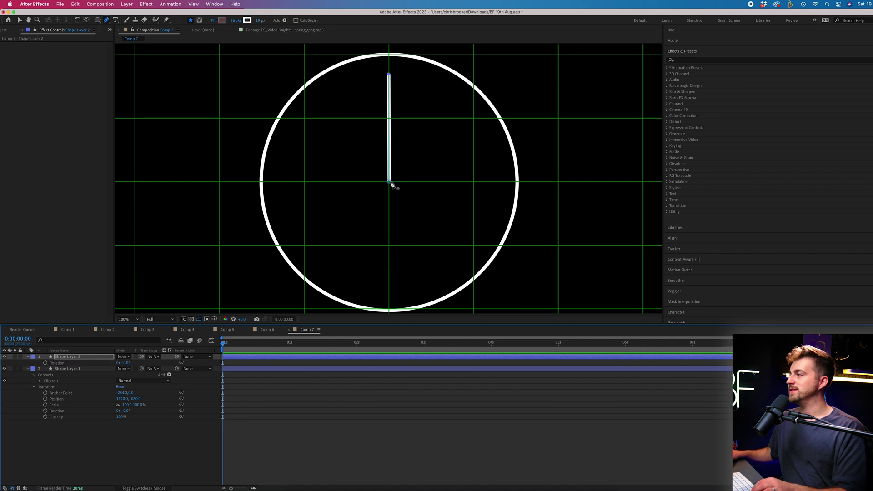
left_click_drag(126, 364, 176, 363)
key("r")
key("super+z")
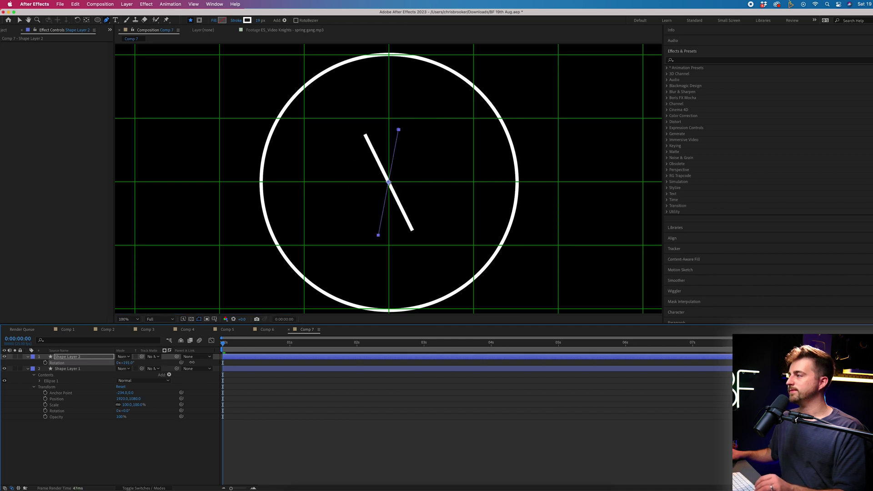
Move Shape Layer 2's anchor point Y to the hand's lower end and fit the comp in view
left_click(29, 357)
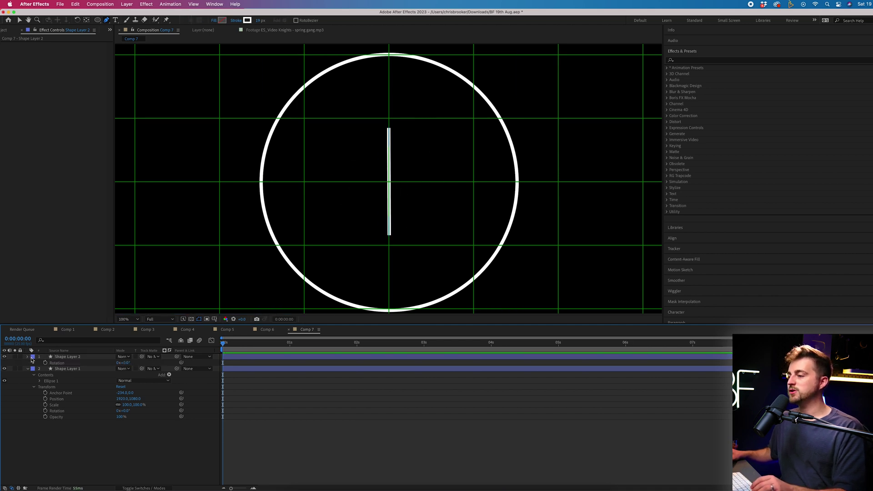
left_click(29, 357)
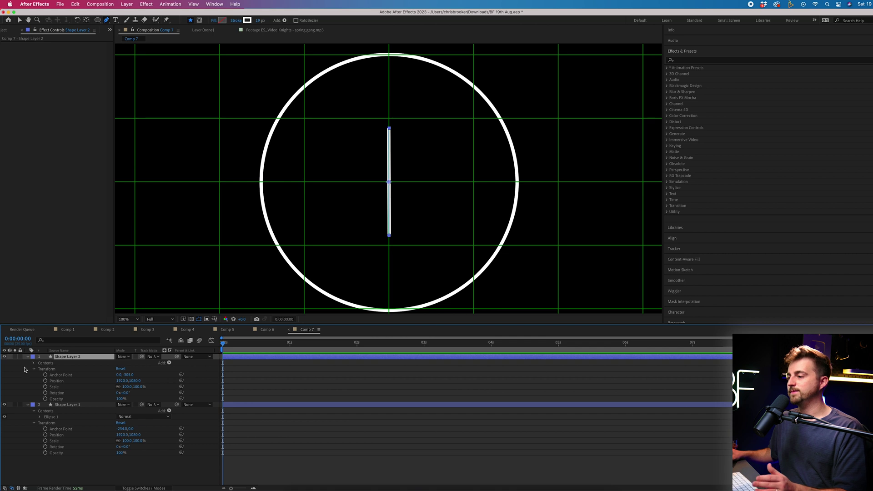
left_click(45, 371)
left_click(63, 375)
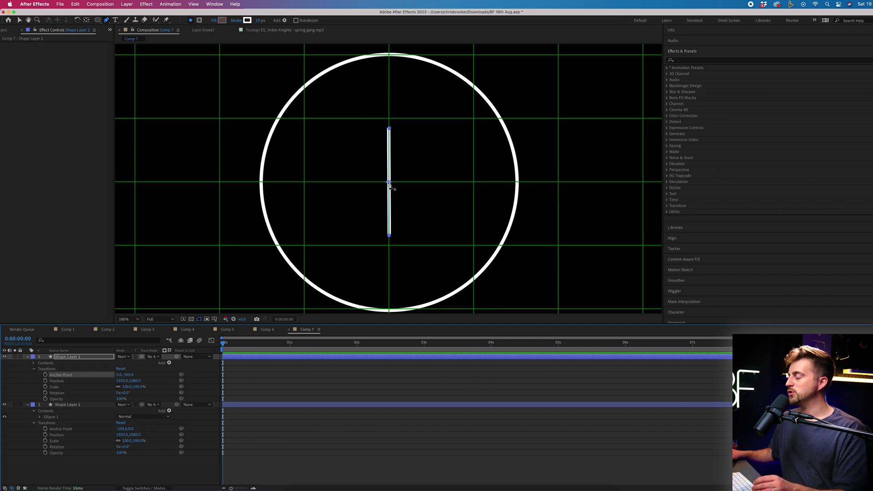
key("period")
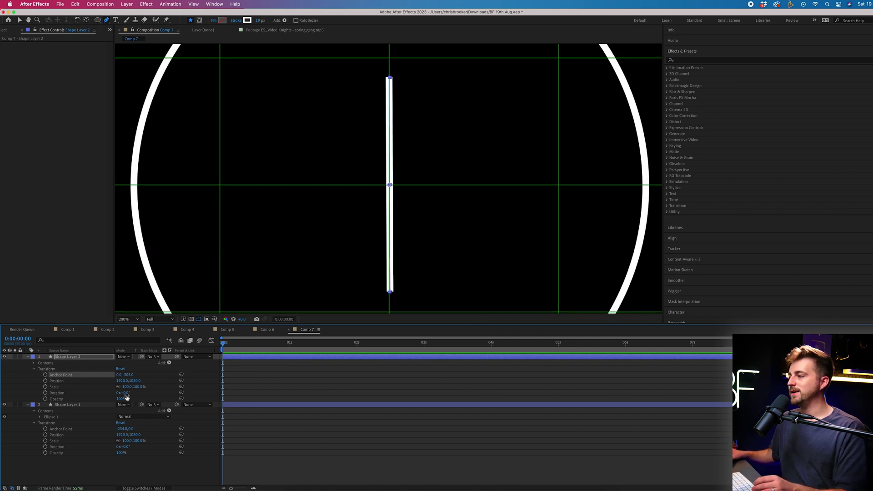
left_click_drag(130, 375, 253, 360)
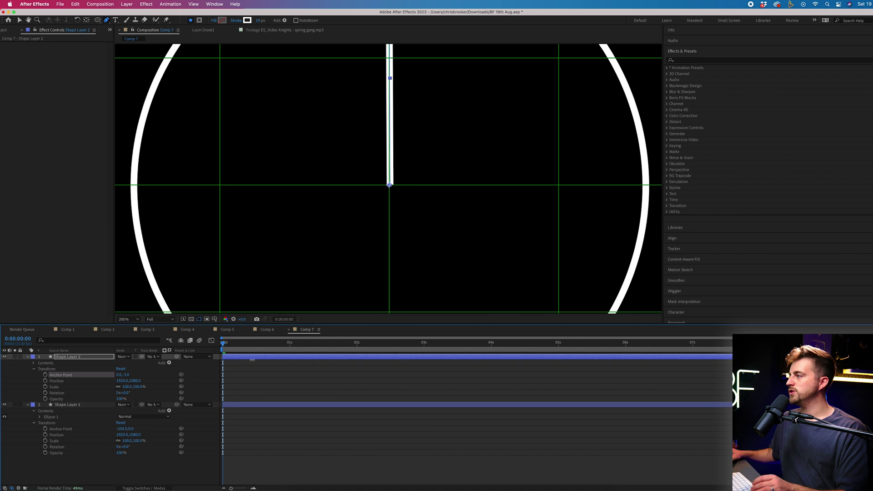
left_click(137, 319)
left_click(130, 332)
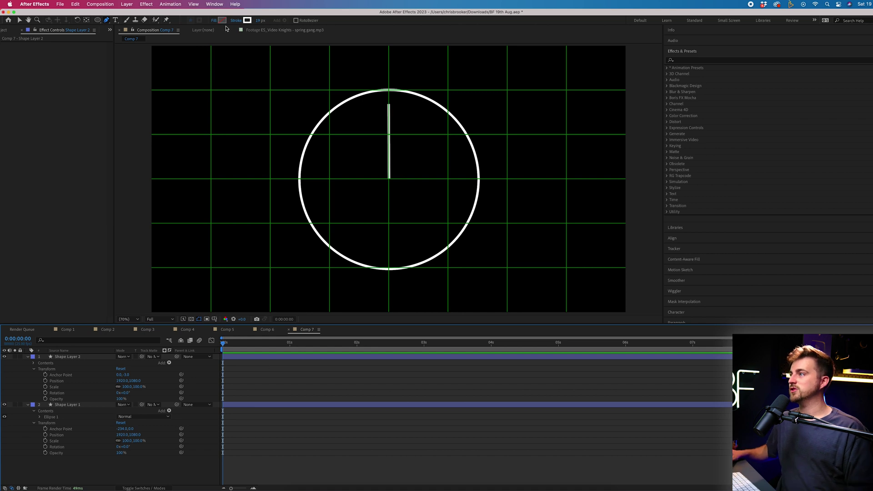
Hide Shape Layer 2, draw a new line from the centre, and anchor it at its base
left_click(4, 357)
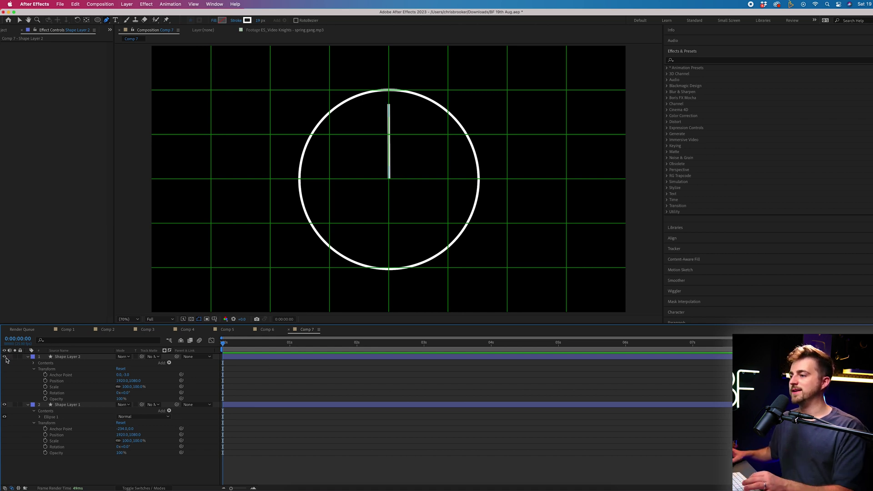
left_click(388, 179)
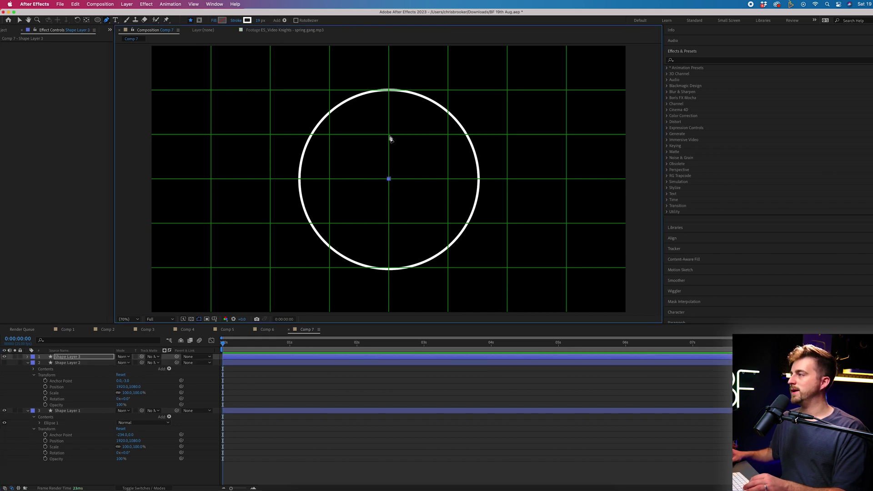
scroll(406, 184, "up", 5)
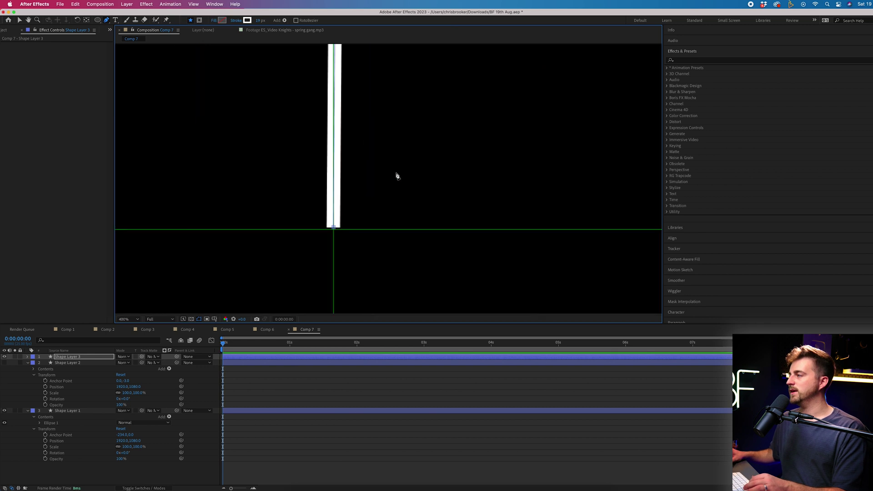
key("a")
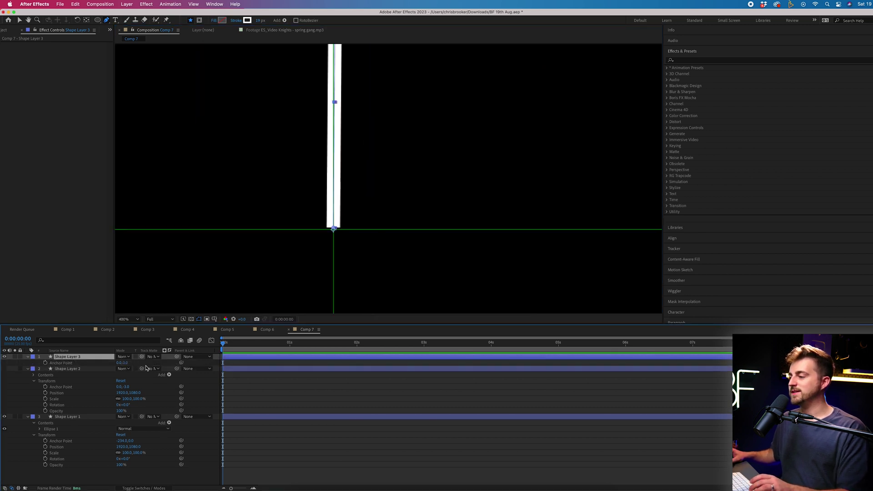
left_click_drag(126, 362, 127, 363)
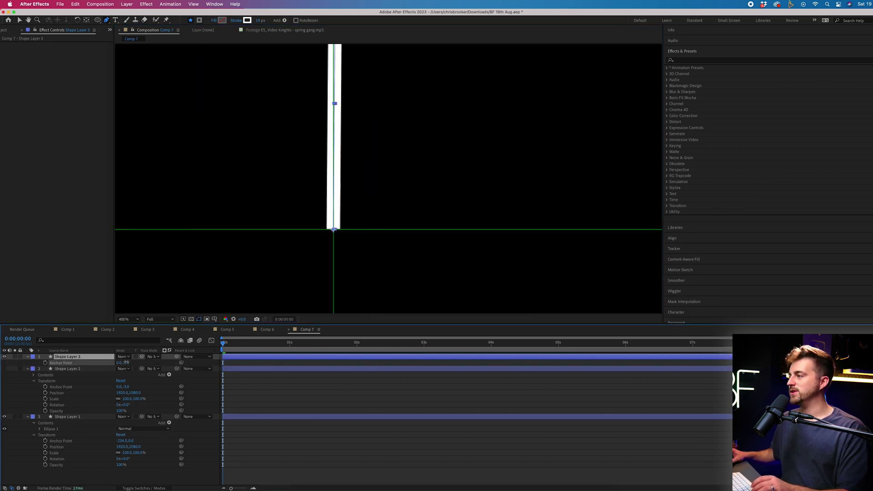
left_click(128, 319)
Keyframe both hands' Rotation from 0s to 5s, ending at about 27° and 358°
left_click(129, 331)
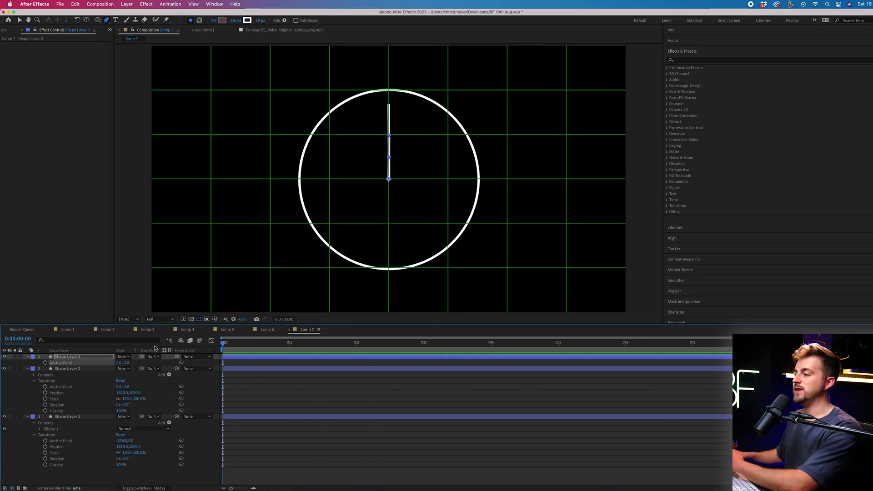
left_click(71, 369)
left_click(64, 357)
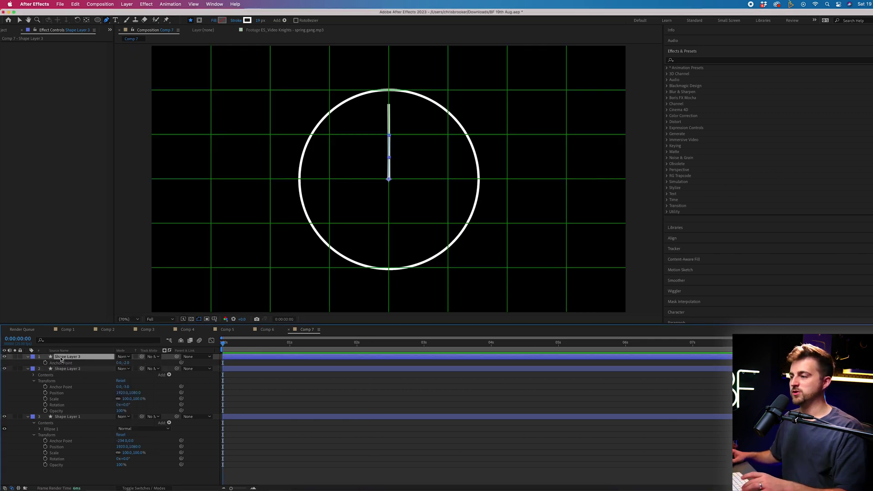
left_click(28, 357)
left_click(28, 357)
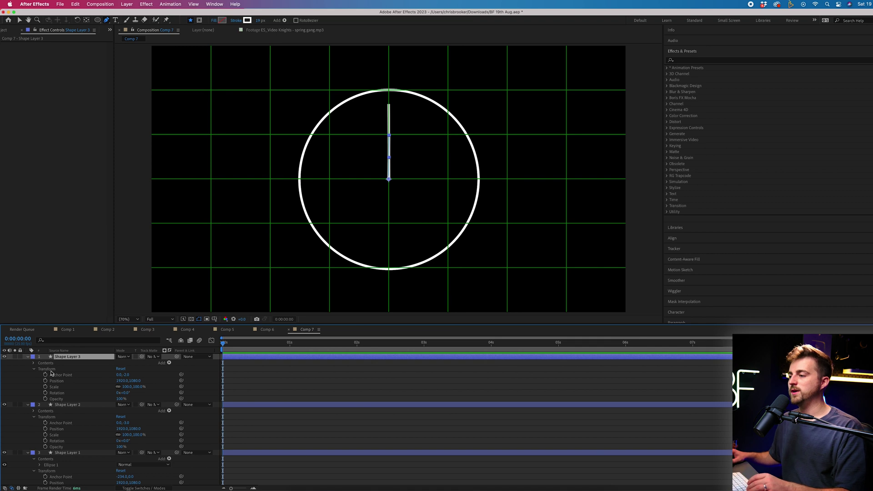
left_click(45, 393)
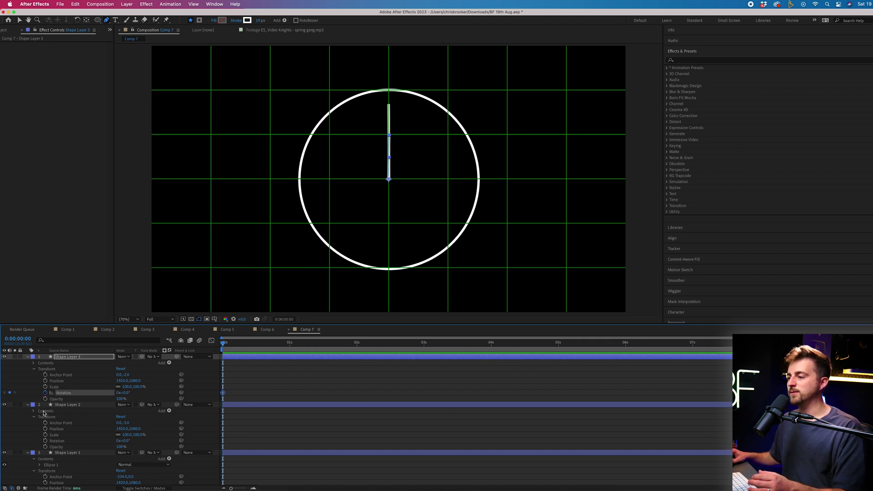
left_click(45, 441)
left_click_drag(294, 344, 561, 347)
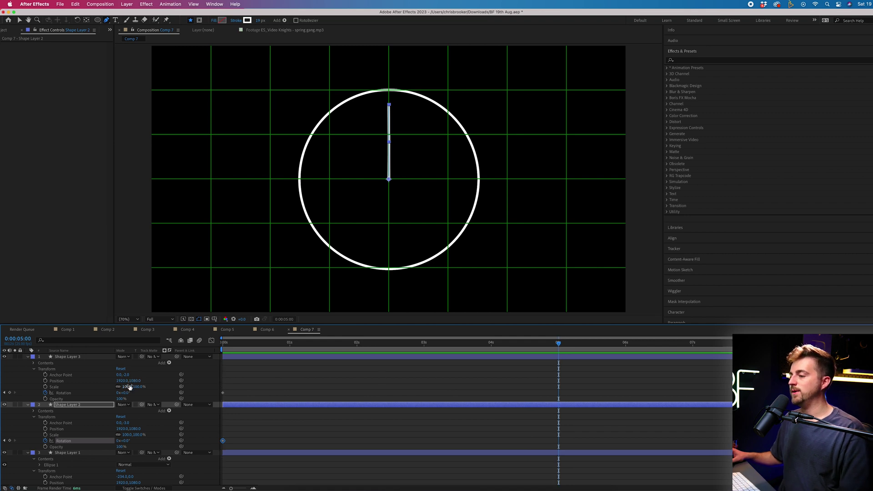
left_click_drag(126, 394, 136, 395)
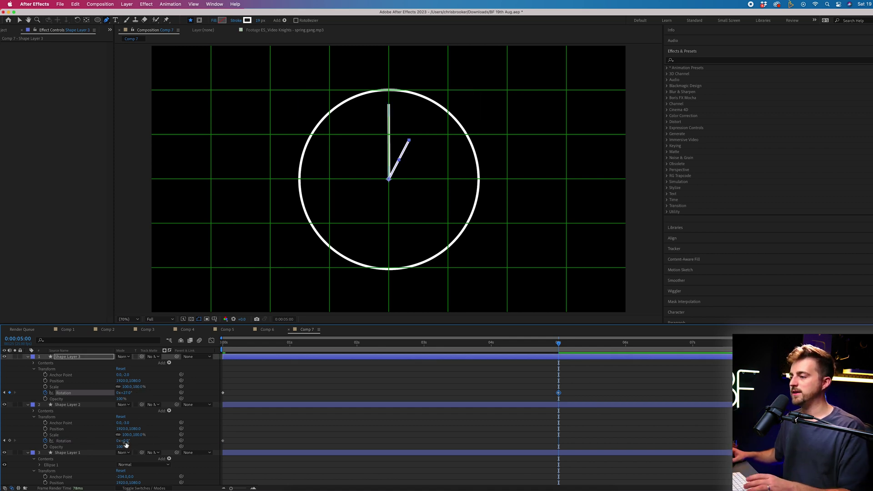
left_click_drag(125, 441, 254, 441)
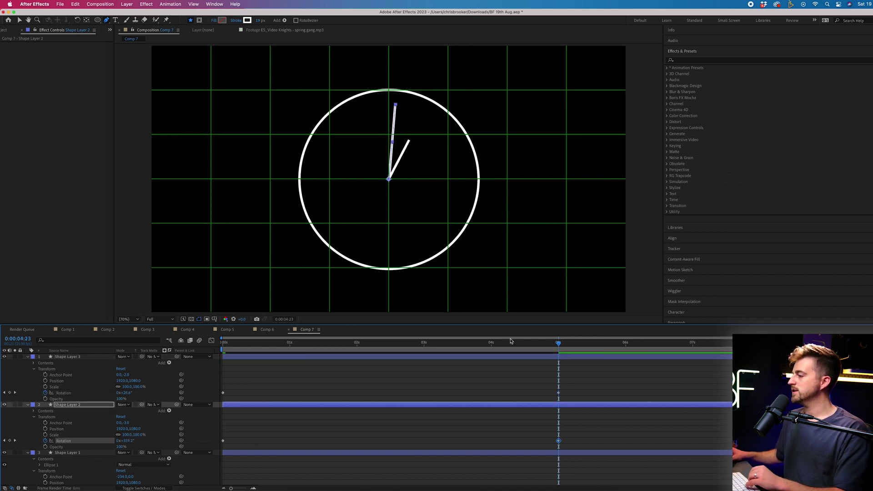
Hide the grid overlay and preview the hand animation from the start
key("Home")
key("super+apostrophe")
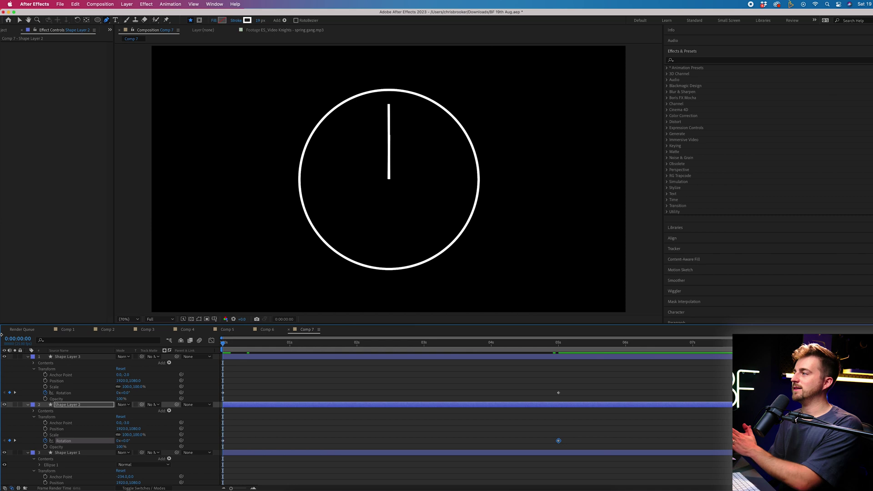
key("space")
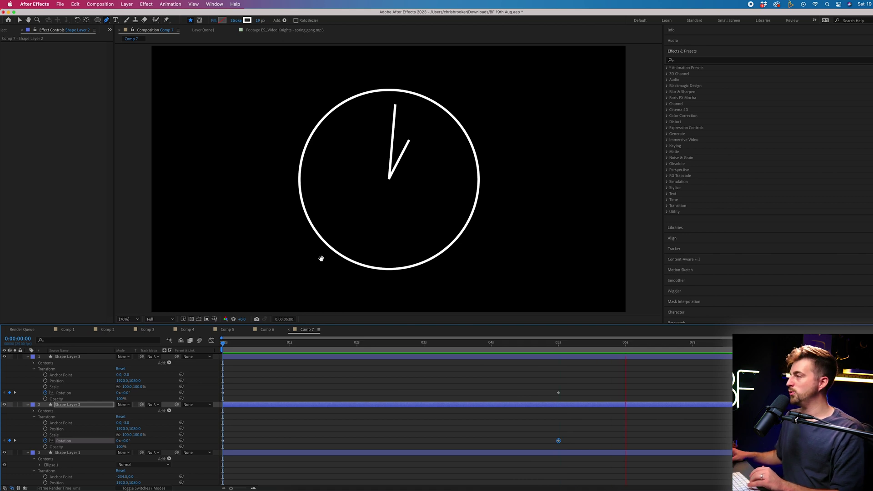
key("space")
Apply Easy Ease to all four rotation keyframes and preview the eased animation
left_click_drag(591, 381, 218, 454)
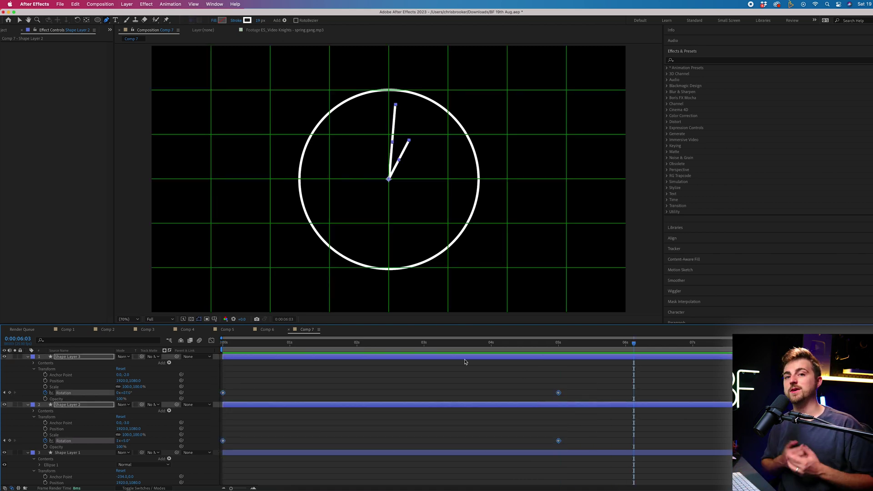
left_click_drag(616, 381, 226, 409)
right_click(223, 394)
mouse_move(287, 484)
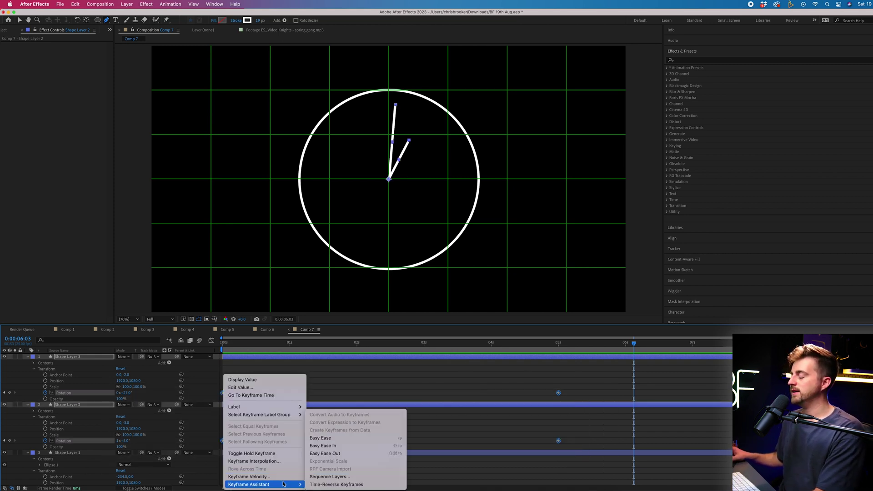
left_click(346, 440)
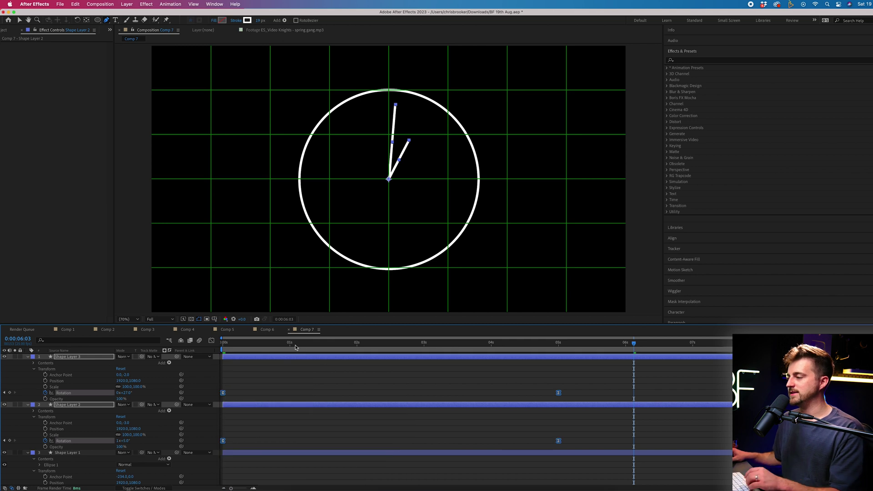
key("Home")
key("space")
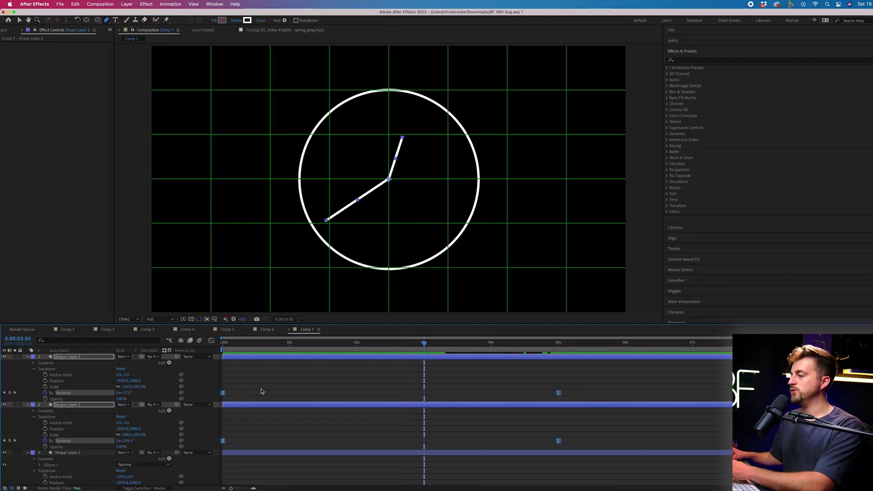
Delete the extra hand layer and set the remaining hand's 5-second Rotation to 1x+0°
left_click(252, 407)
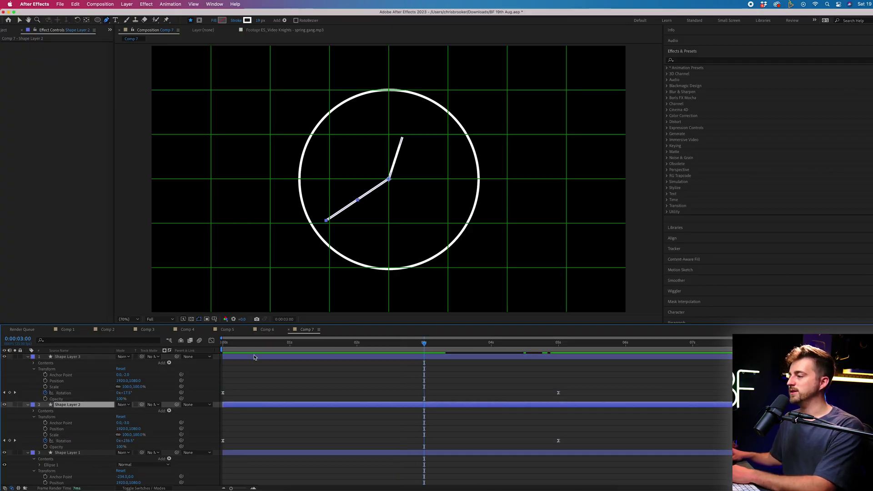
key("Delete")
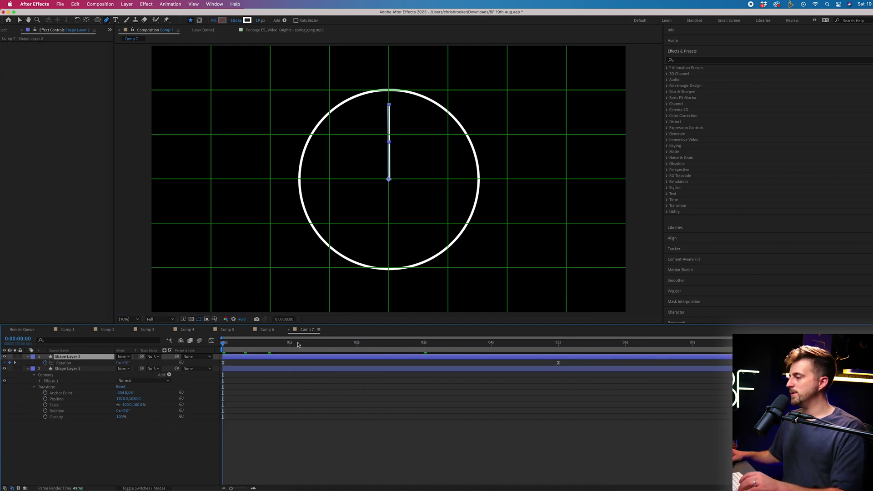
left_click_drag(298, 345, 560, 350)
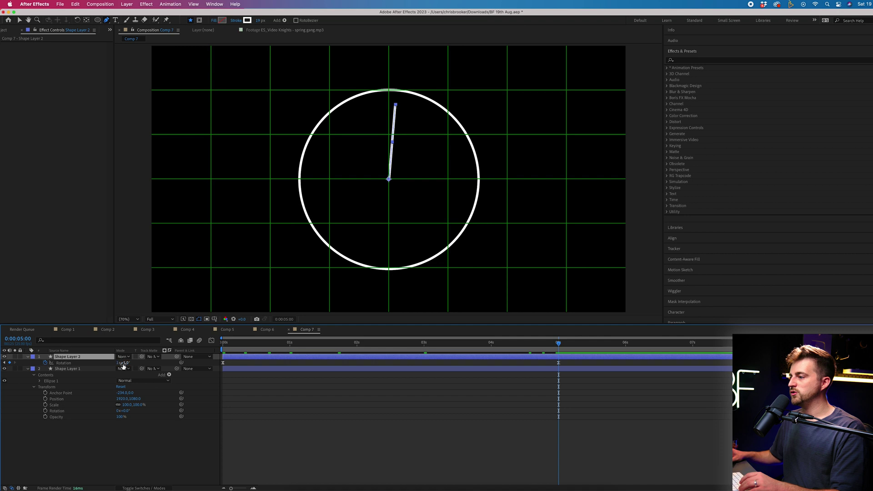
type("0")
key("Return")
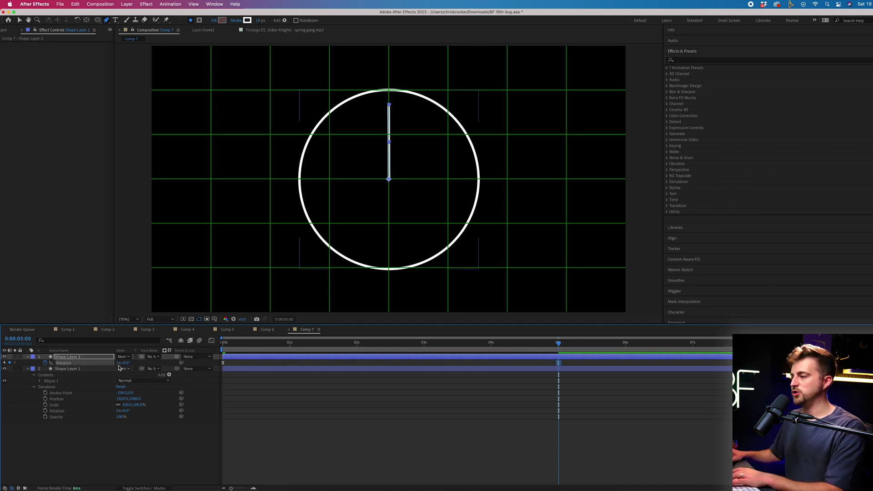
Check the rotation around 4s 18f, jump to the 5-second keyframe, and preview
left_click_drag(237, 349, 215, 349)
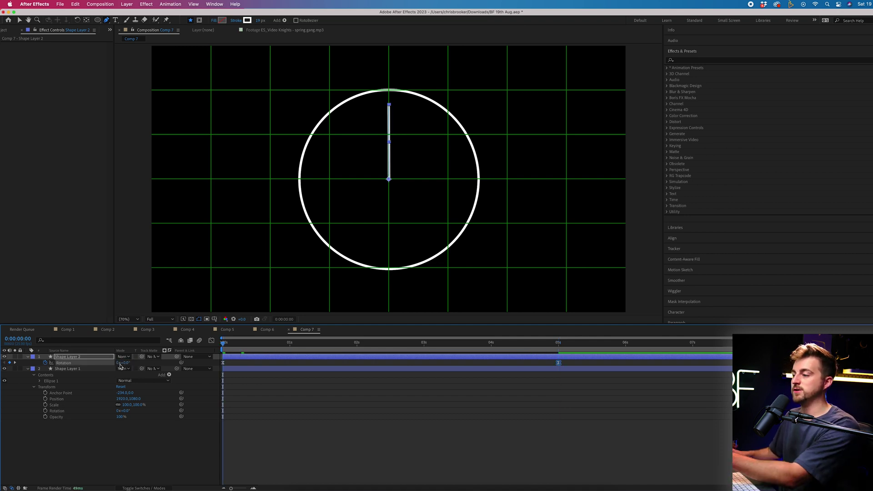
left_click(540, 350)
key("k")
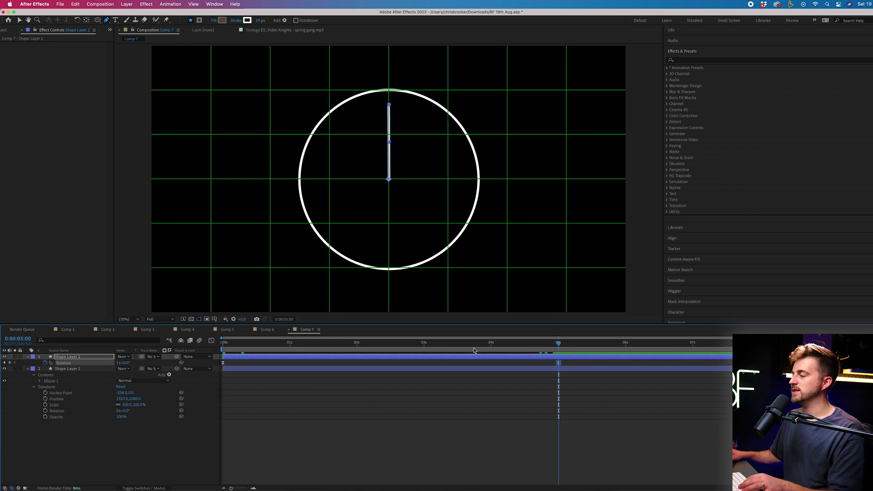
key("space")
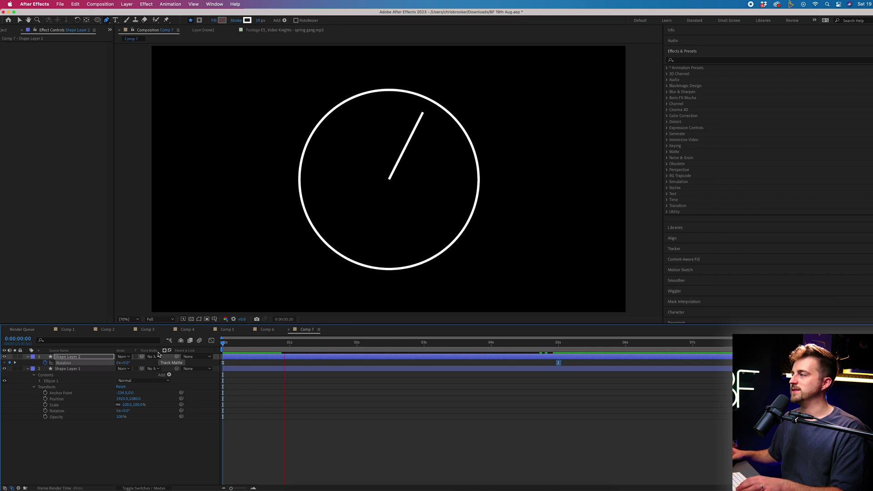
Duplicate the white circle and give the copy a wide blue stroke forming a disc
left_click(169, 367)
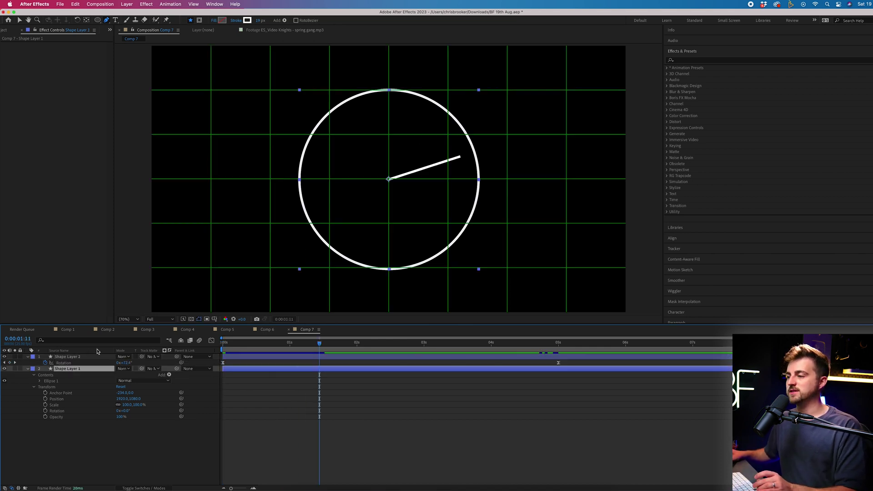
key("super+d")
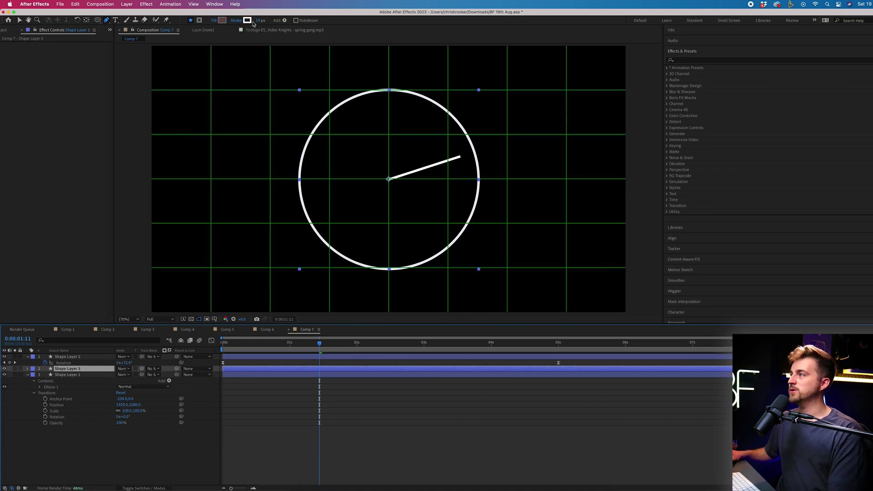
left_click(247, 21)
left_click(375, 222)
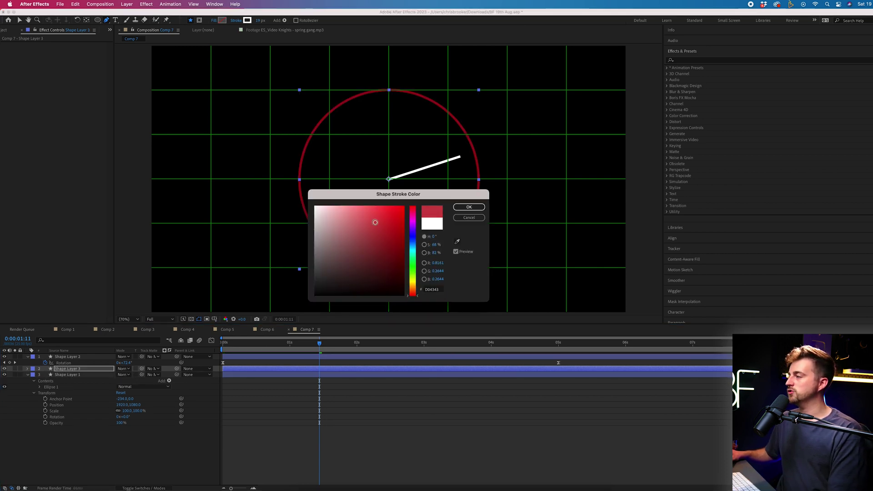
left_click(413, 242)
left_click(361, 216)
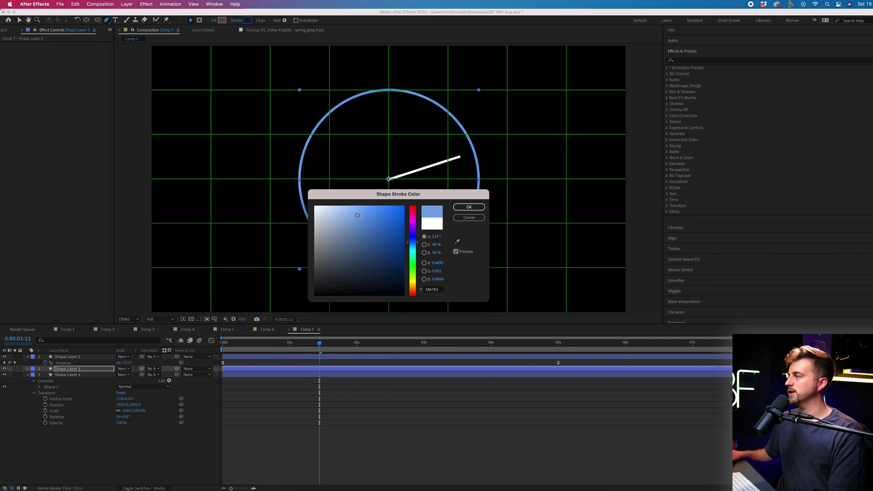
left_click_drag(359, 216, 365, 216)
left_click(469, 208)
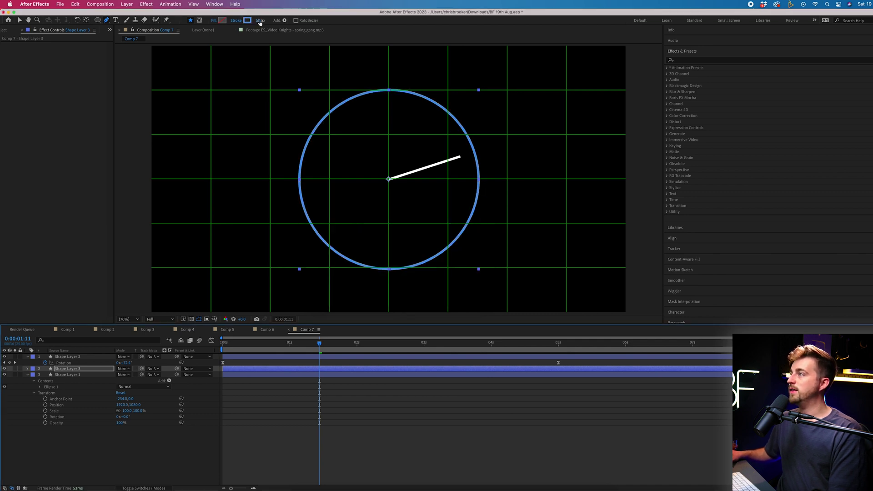
left_click_drag(260, 23, 782, 31)
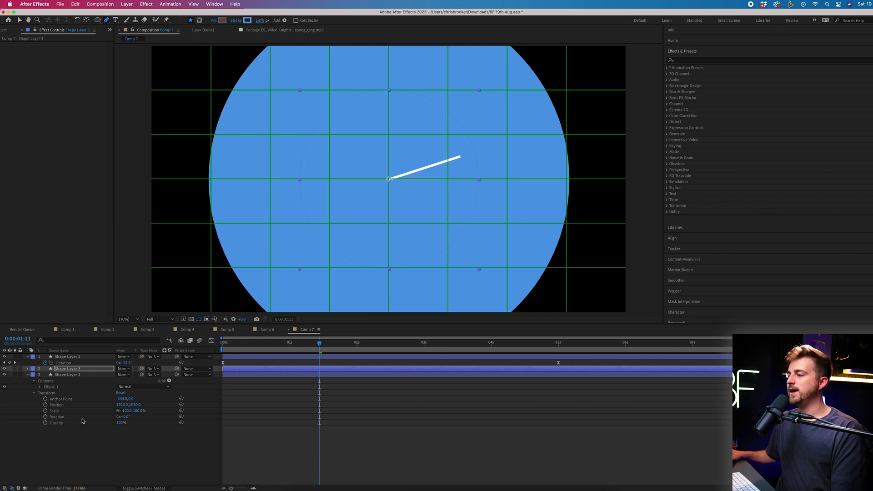
Move the blue disc below the white ring, scale it to 49%, and return to frame 0
left_click_drag(89, 369, 85, 430)
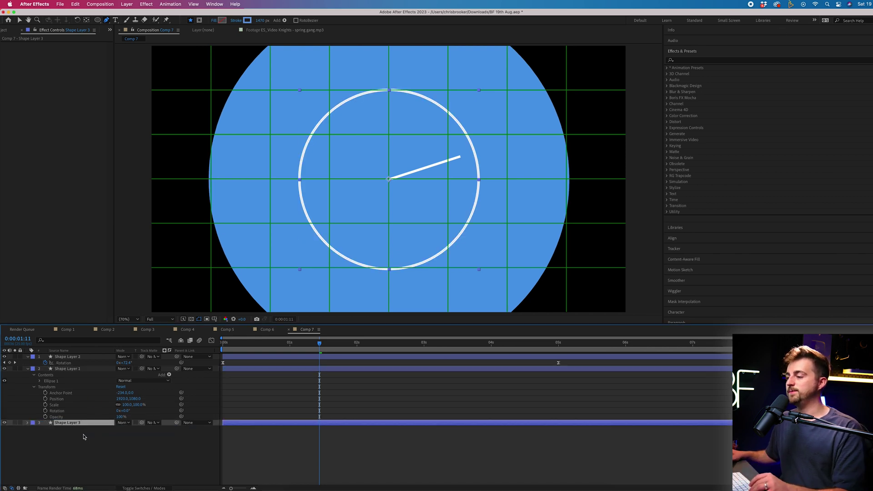
key("s")
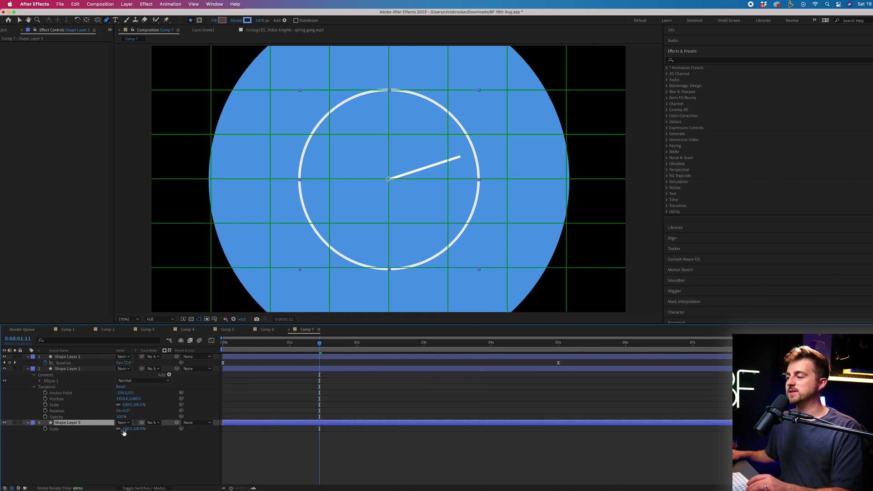
left_click_drag(123, 430, 107, 429)
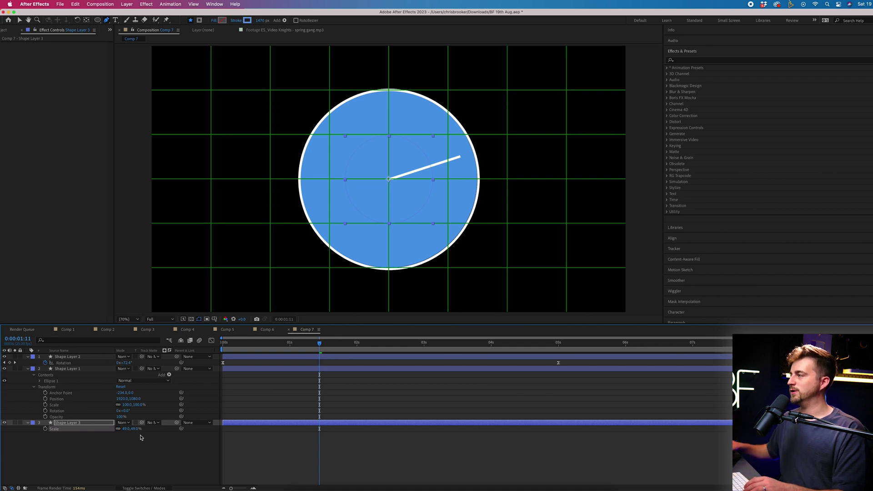
left_click_drag(319, 338, 200, 349)
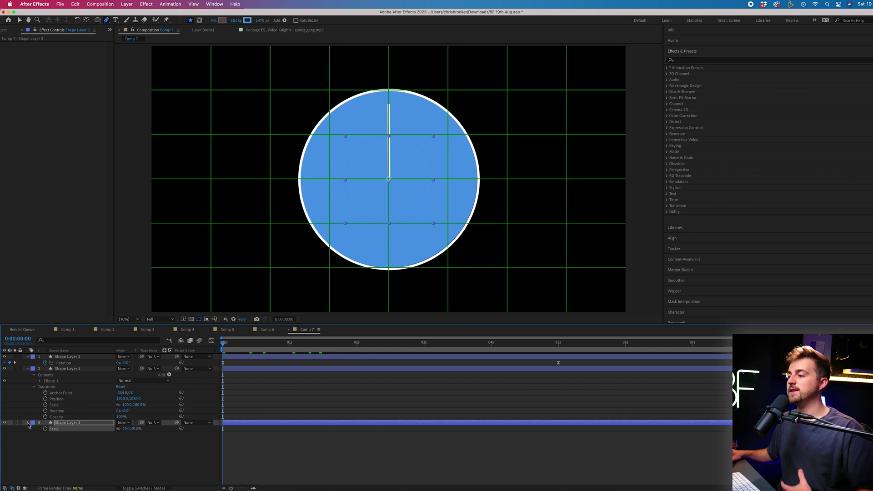
Add Trim Paths to the blue disc and keyframe End from 0% at 0s to 100% at 5s
key("super+grave")
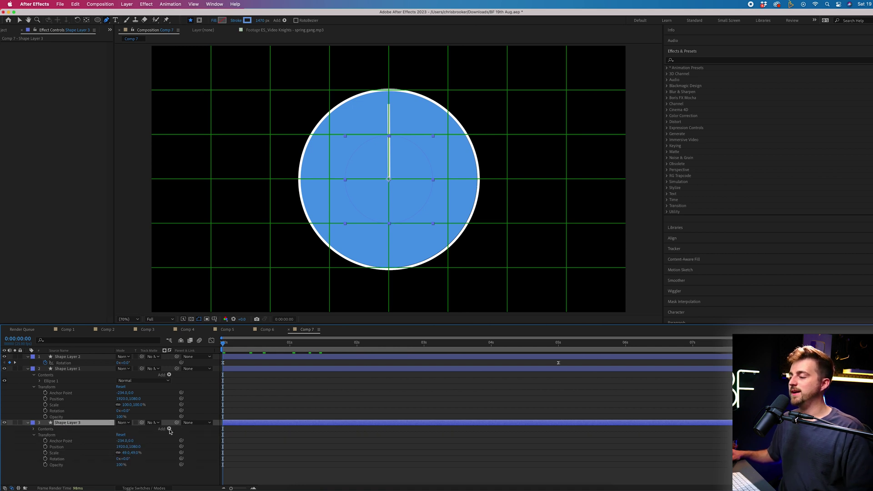
left_click(169, 429)
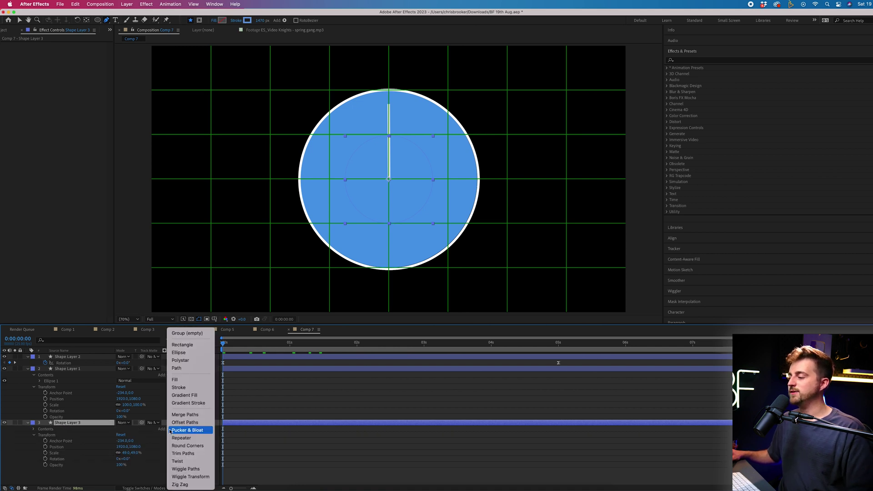
left_click(188, 455)
left_click(39, 442)
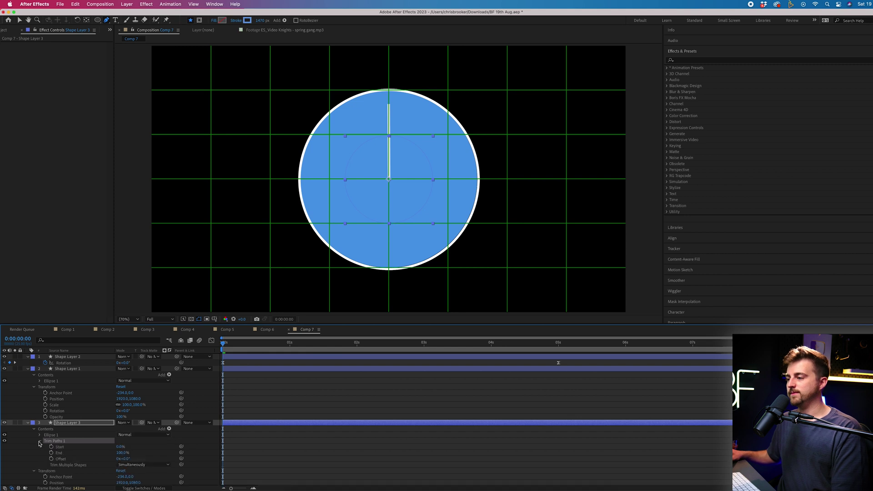
scroll(36, 448, "down", 2)
left_click_drag(122, 435, 96, 435)
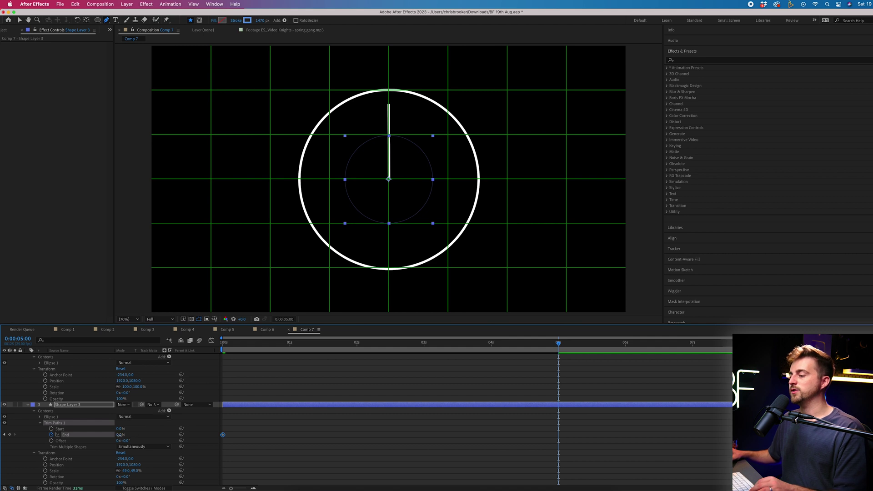
left_click_drag(119, 435, 310, 425)
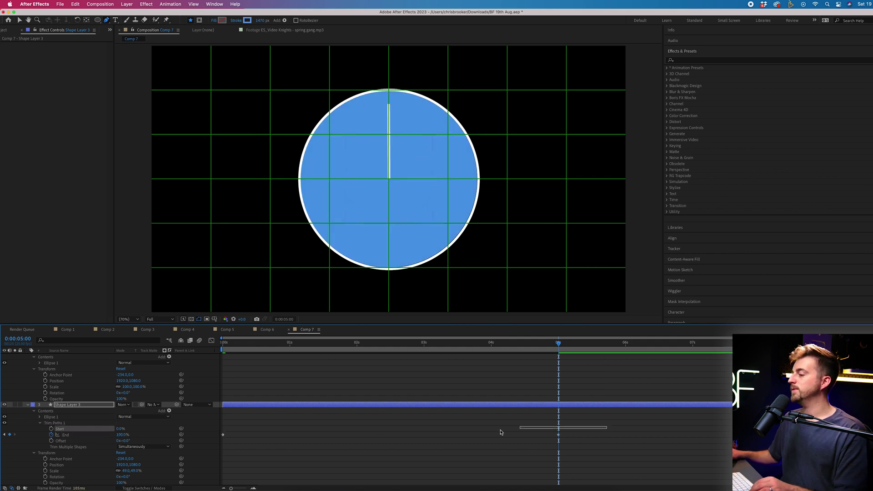
Apply Easy Ease to the End keyframes and preview the sweeping wedge from the start
right_click(223, 435)
mouse_move(255, 484)
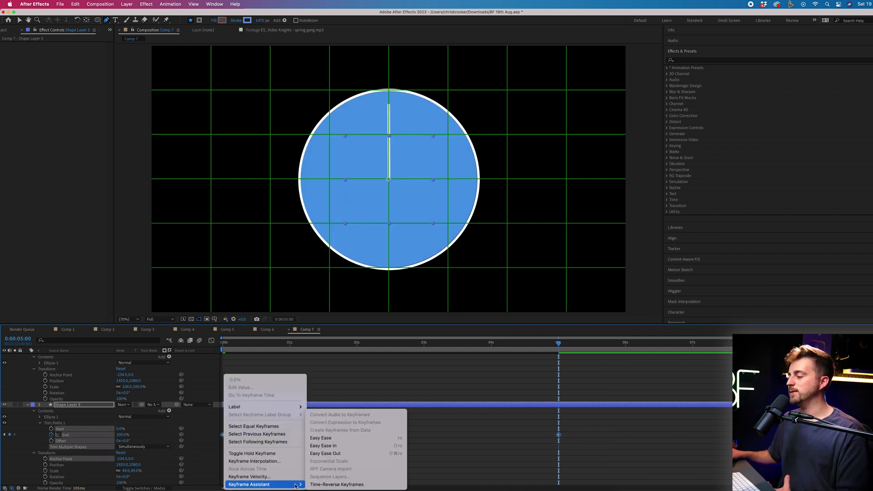
left_click(339, 440)
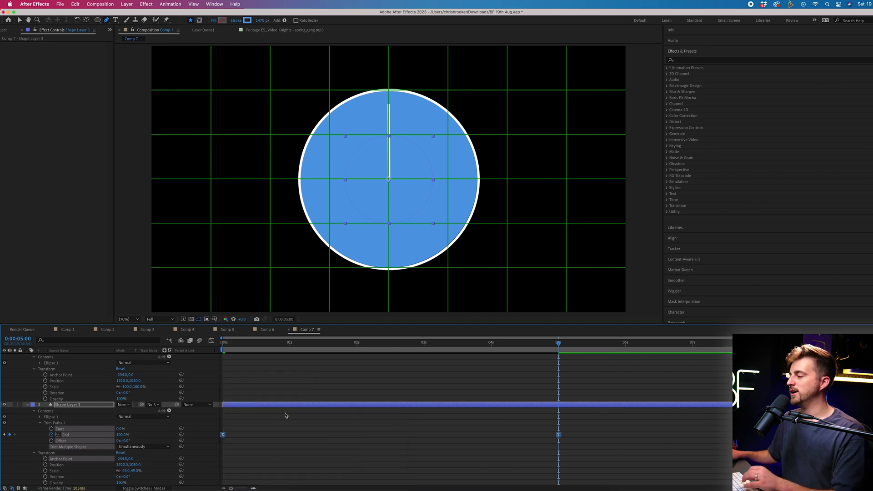
key("Home")
key("space")
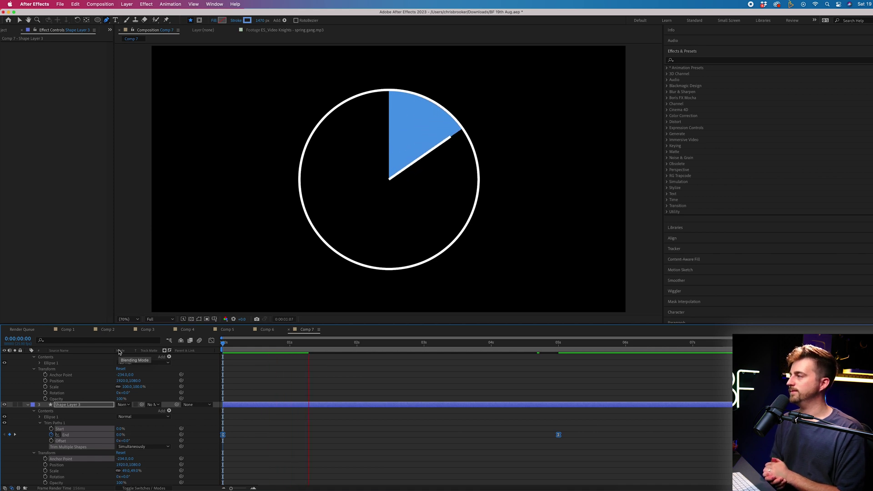
Drag the hand path's end vertex out so the line reaches the white ring edge
key("space")
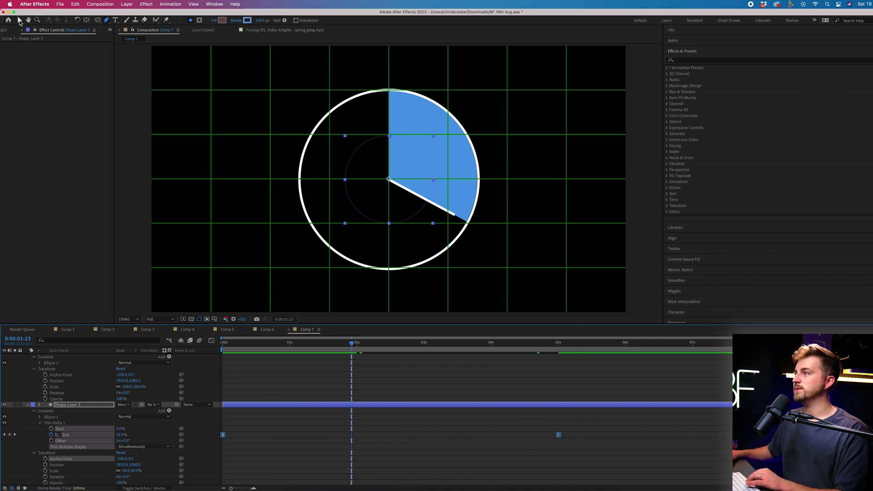
left_click(20, 23)
scroll(446, 221, "up", 4)
key("Page_Down")
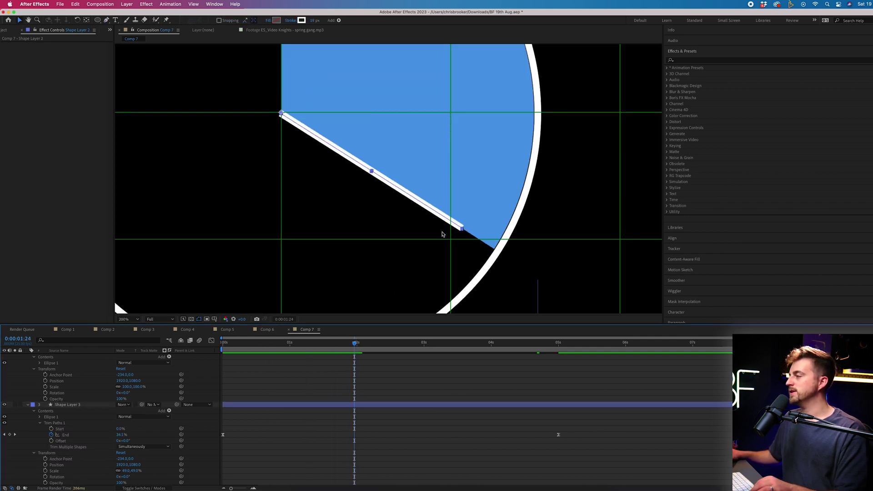
left_click(109, 21)
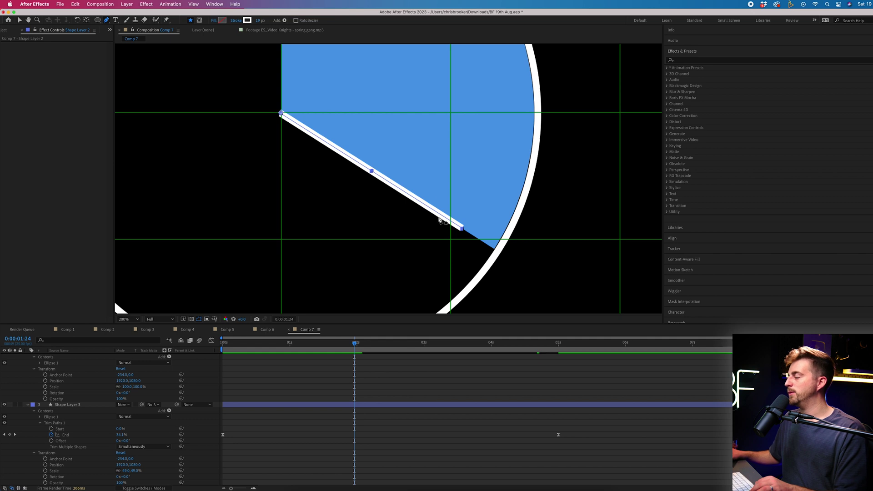
left_click(434, 210)
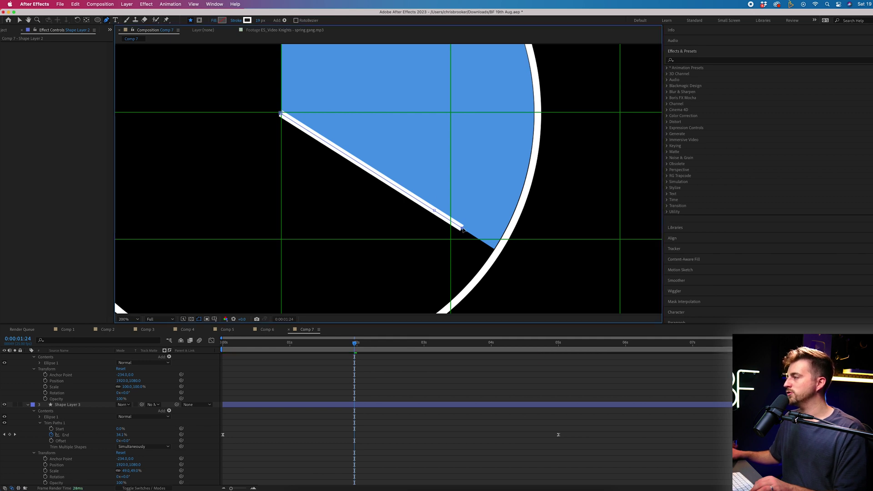
left_click_drag(471, 234, 500, 254)
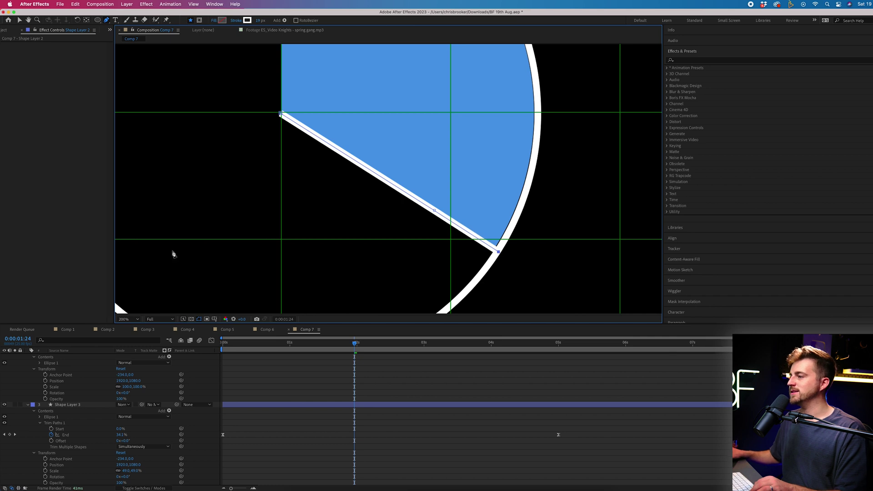
Zoom the view back to 70% and preview the animation from the first frame
left_click(128, 319)
left_click(142, 331)
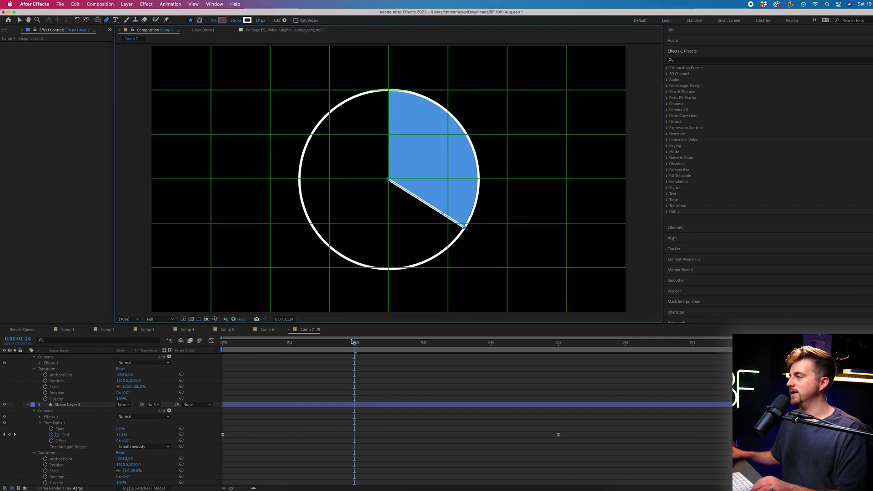
key("Home")
key("space")
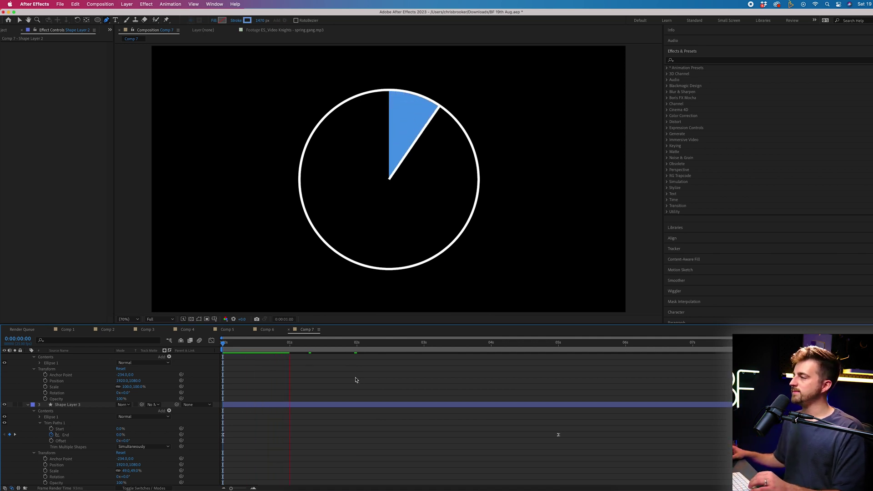
Duplicate the hand layer, Shape Layer 2, with Cmd+D, then preview its Rotation keyframes
key("space")
key("space")
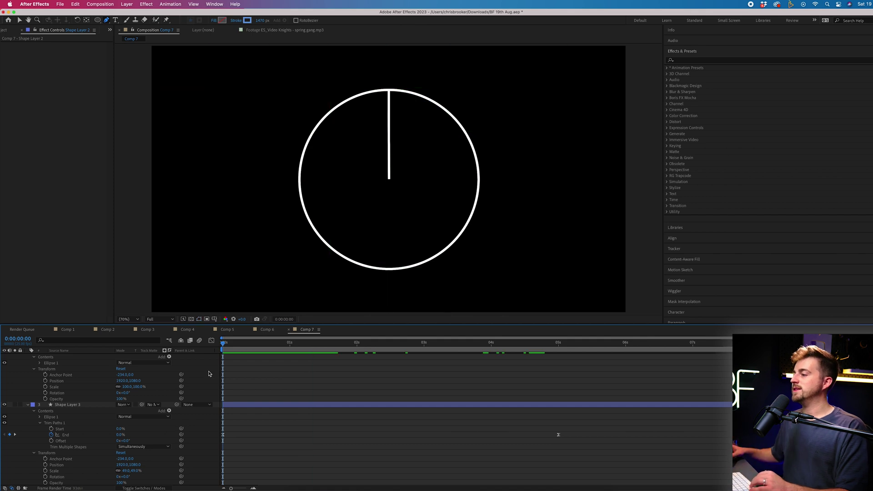
key("space")
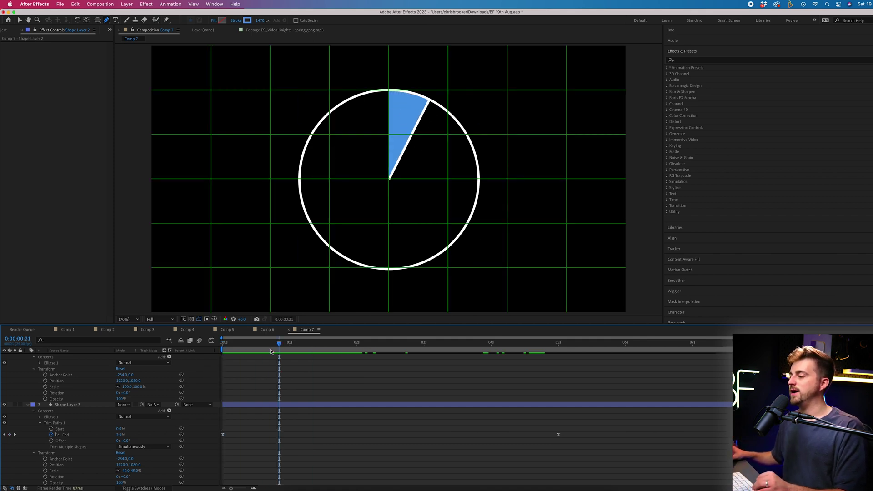
key("Home")
scroll(232, 398, "up", 2)
left_click(83, 358)
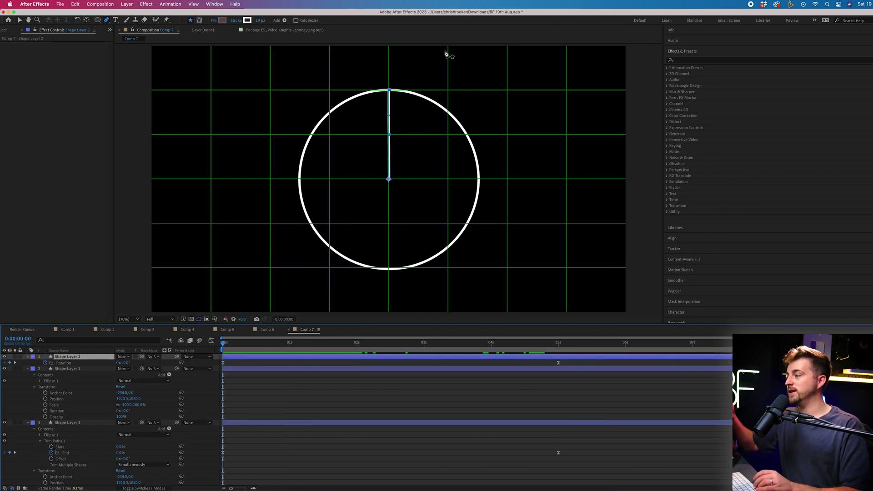
key("super+d")
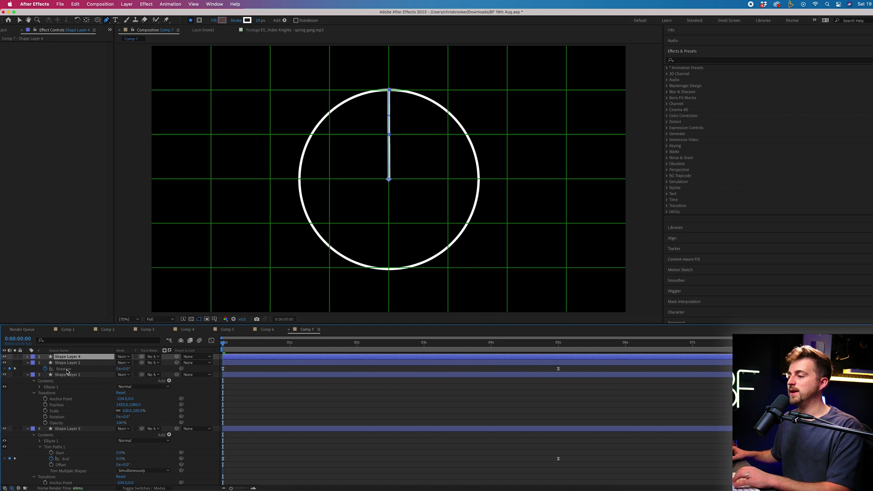
left_click(67, 370)
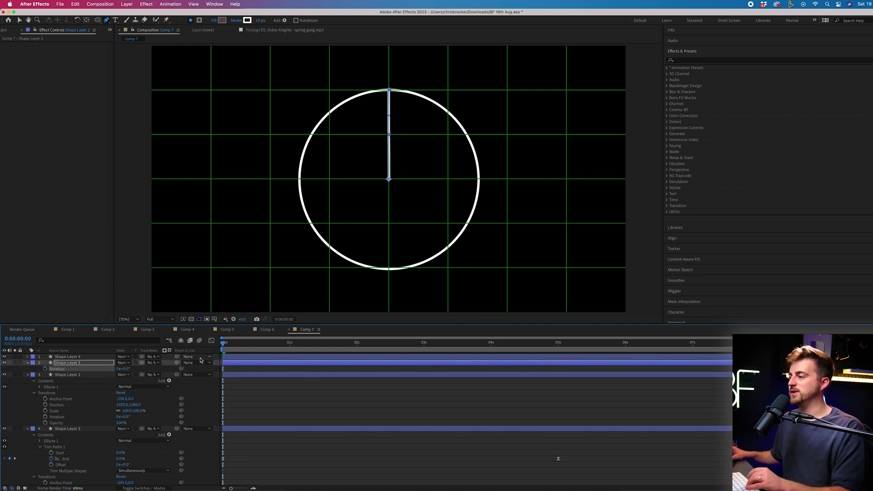
key("space")
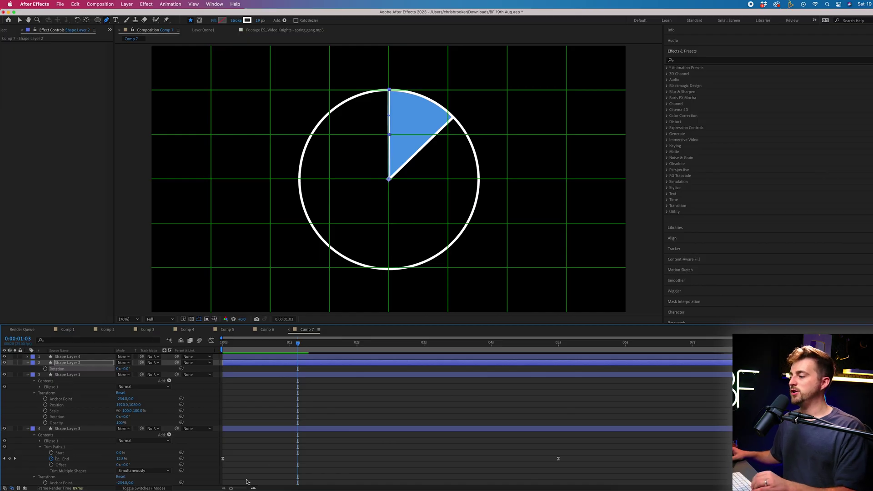
Duplicate the blue pie layer, Shape Layer 3, with Cmd+D
scroll(247, 482, "down", 2)
left_click_drag(298, 345, 566, 344)
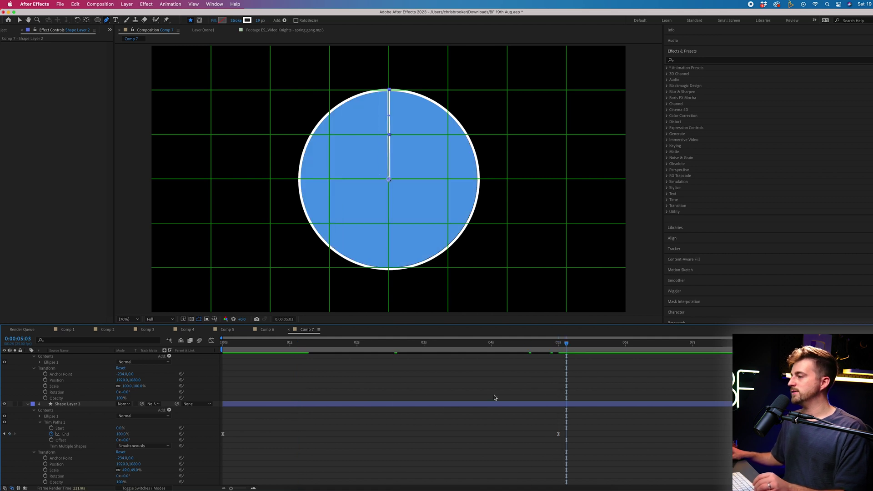
left_click(70, 404)
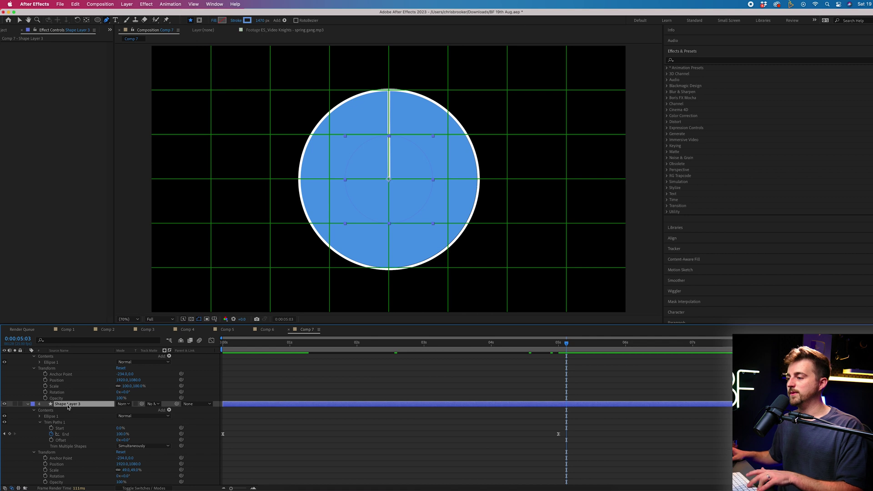
key("super+d")
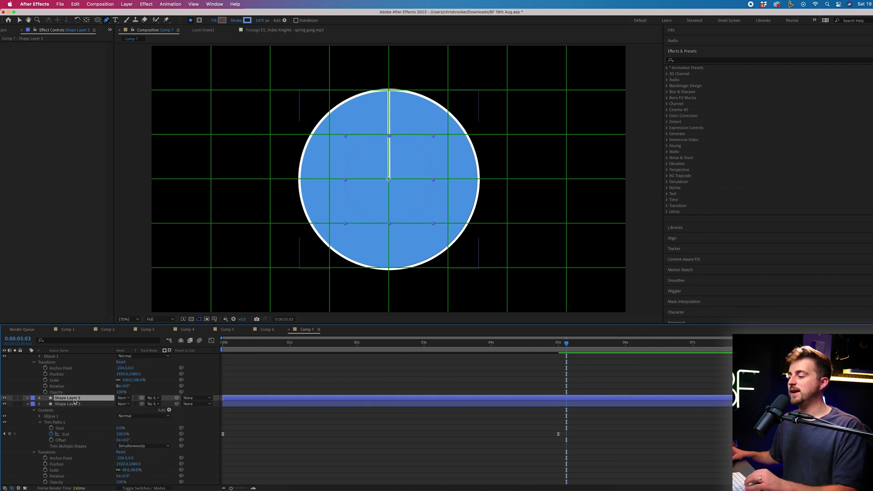
Remove Shape Layer 3's End animation and change its stroke colour from blue to pink
left_click(51, 434)
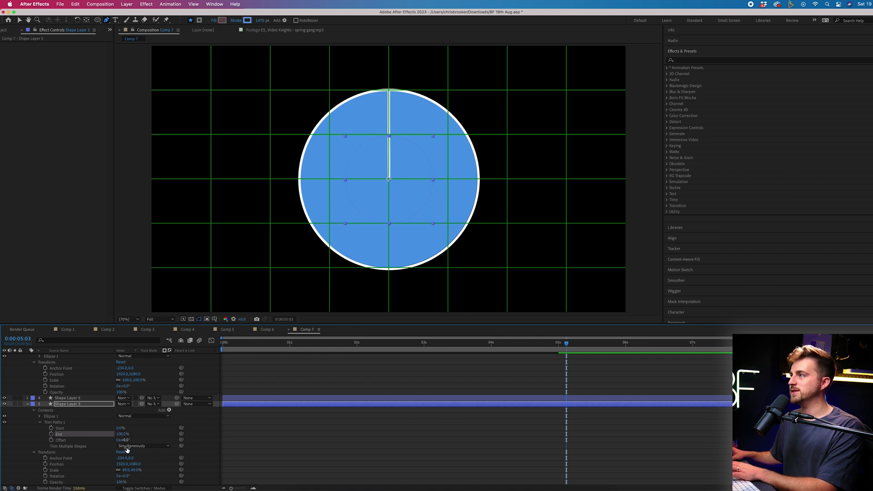
left_click(246, 20)
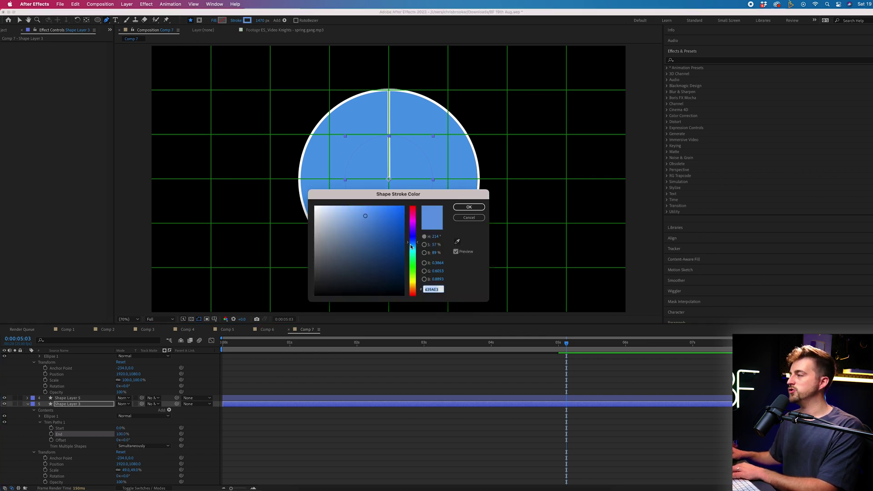
mouse_move(412, 244)
left_mouse_down()
mouse_move(412, 214)
mouse_move(372, 218)
left_mouse_up()
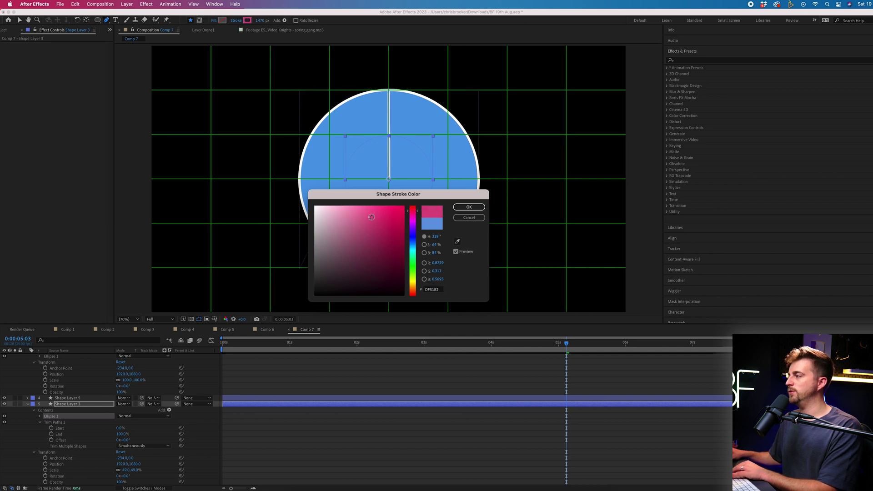
left_click(469, 206)
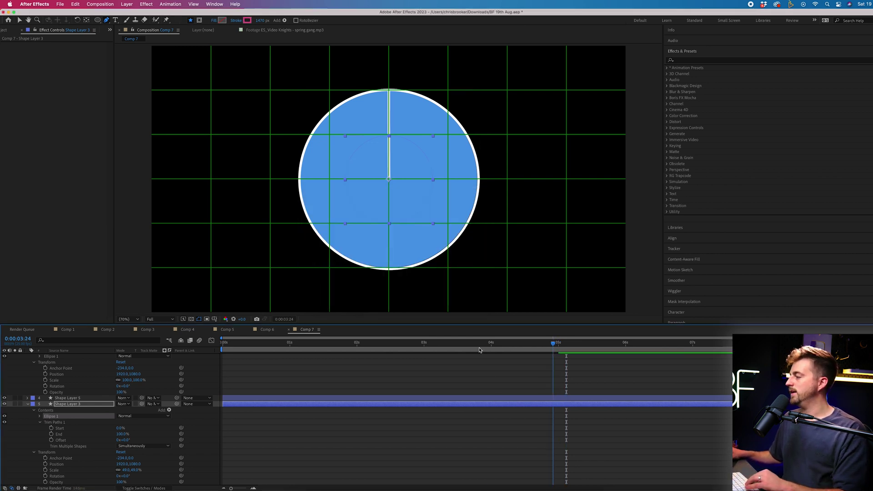
left_click_drag(479, 350, 130, 351)
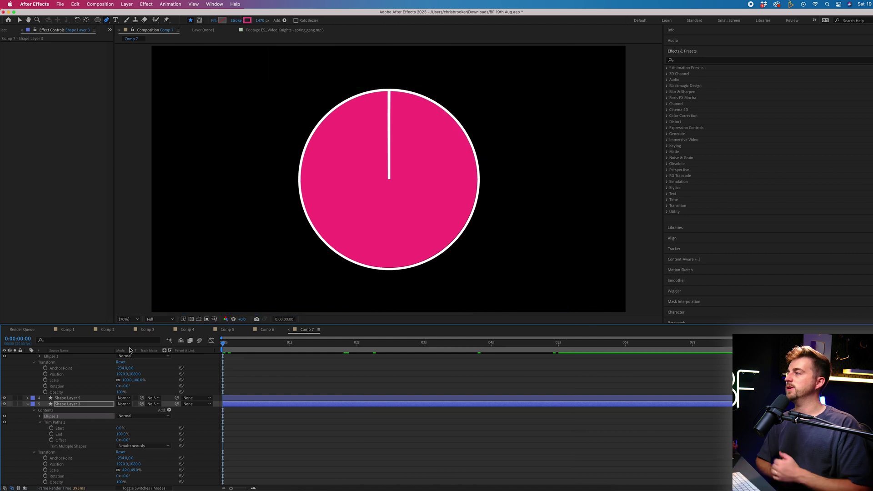